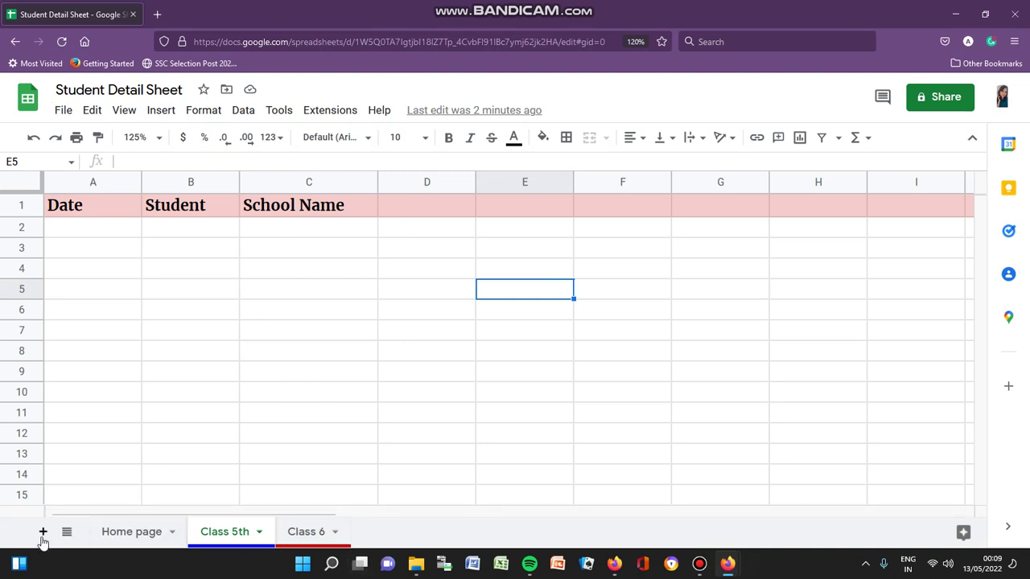
left_click(67, 532)
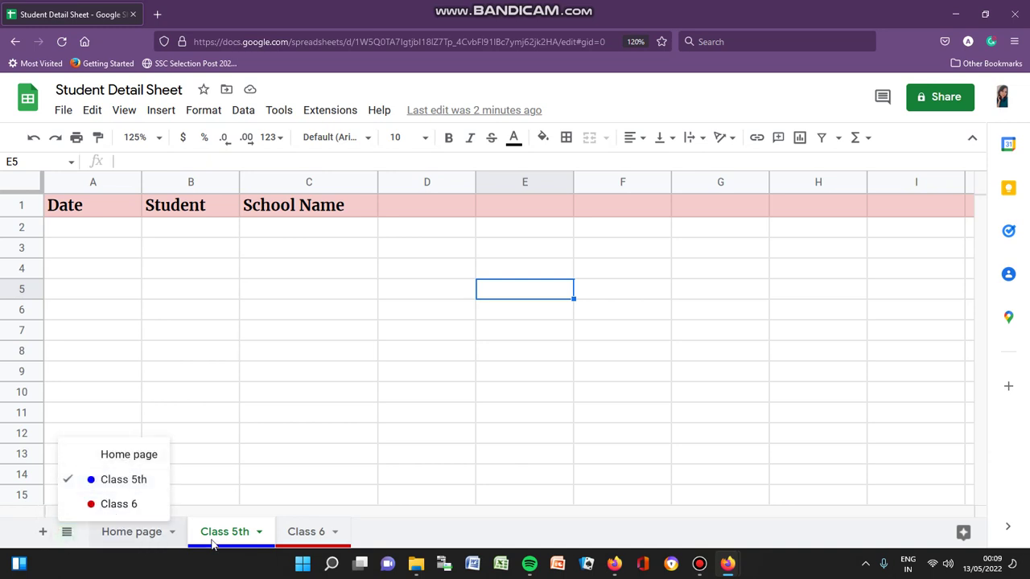
Open the alternating colors settings for cell C10 and look through the available default and custom styles
left_click(350, 393)
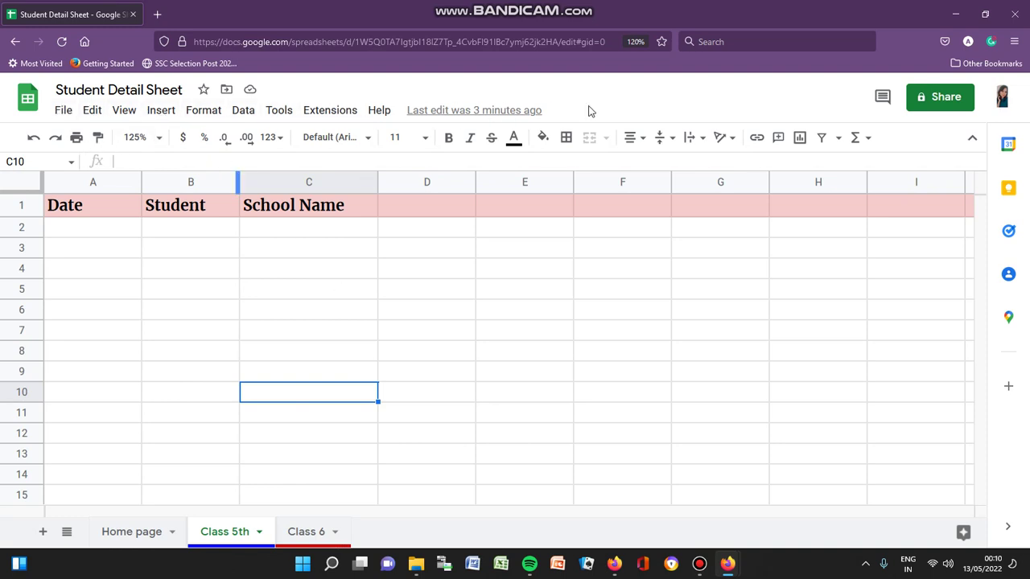
left_click(213, 114)
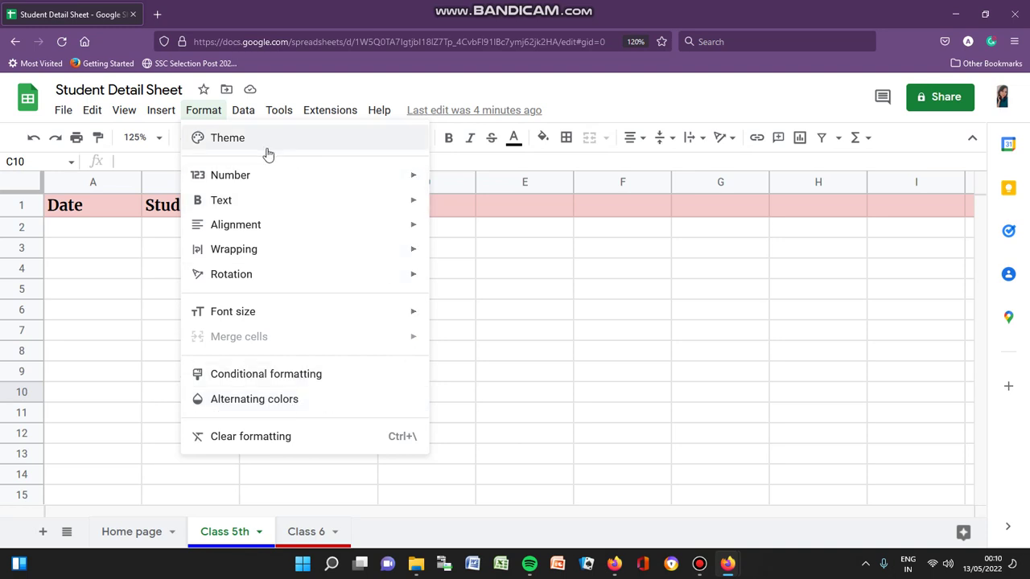
left_click(226, 402)
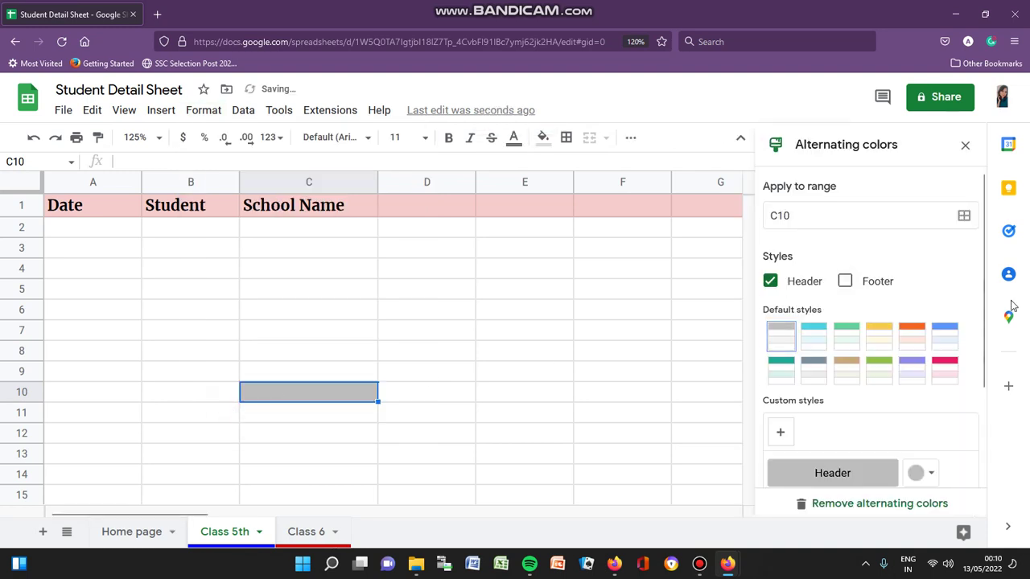
scroll(866, 304, "down", 1)
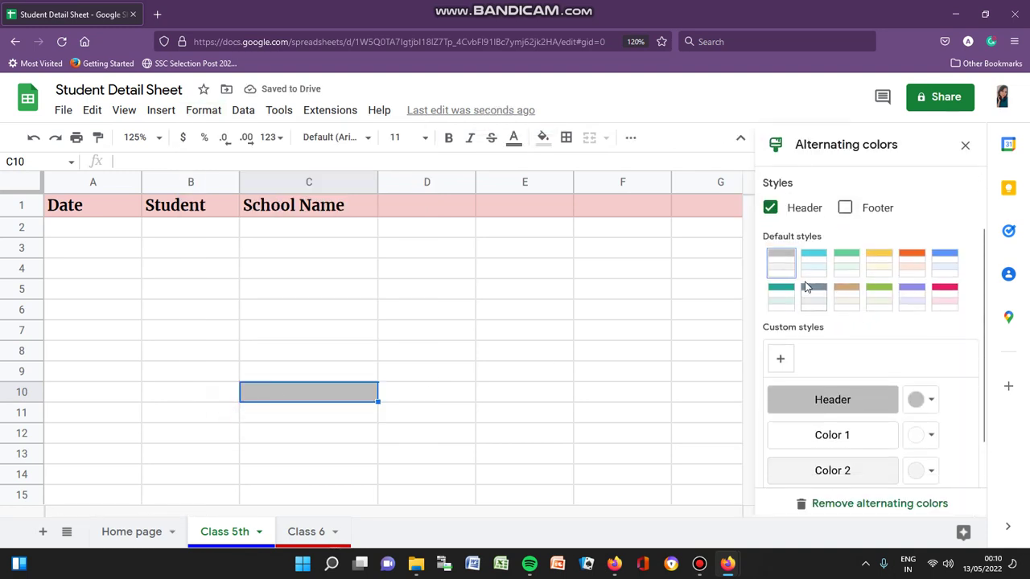
scroll(907, 317, "down", 1)
scroll(894, 305, "down", 1)
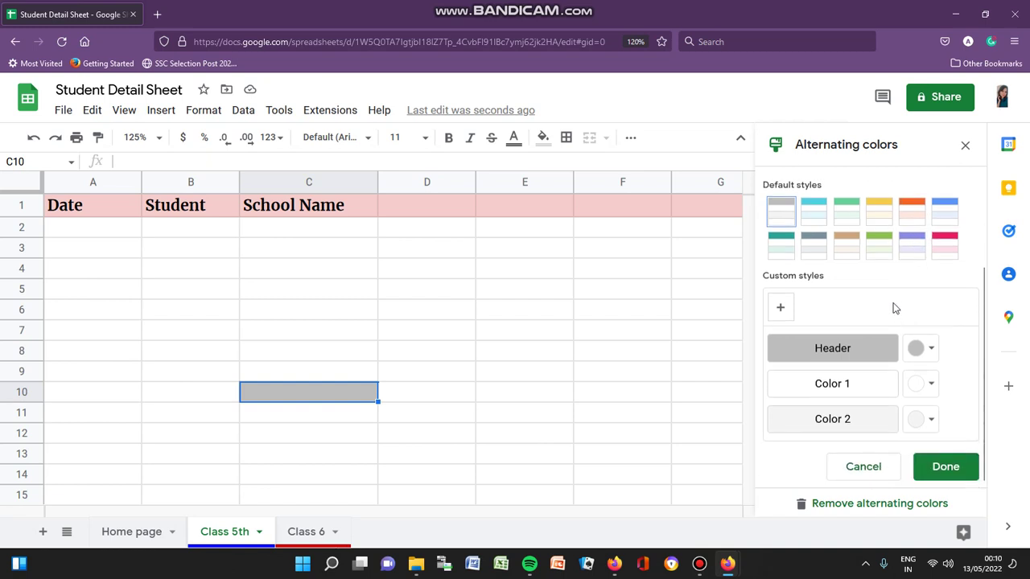
scroll(846, 294, "up", 2)
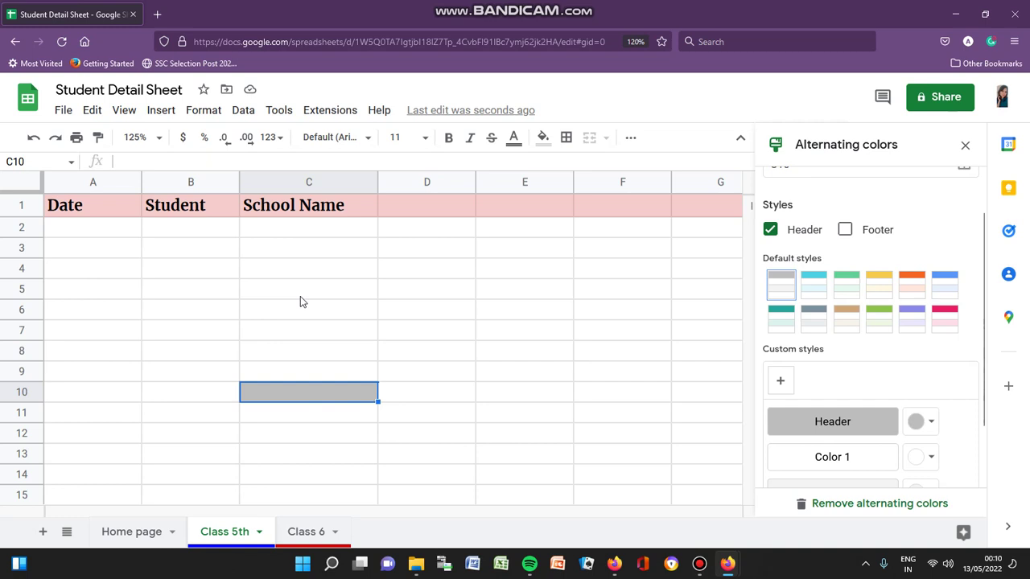
scroll(868, 362, "up", 1)
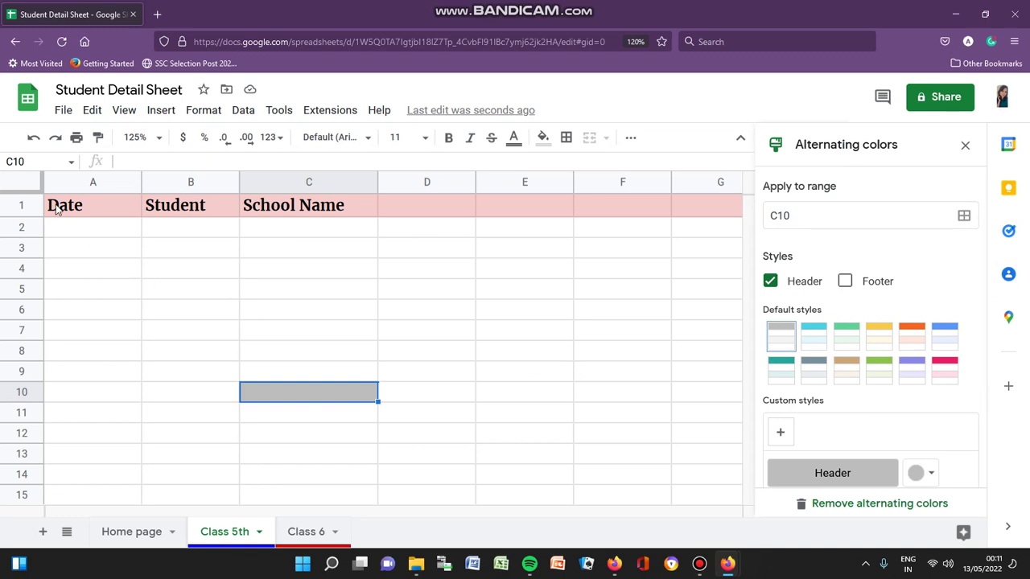
Select the range A1:Q110 on the Class 5th sheet and close the alternating colors settings
left_click_drag(74, 211, 663, 400)
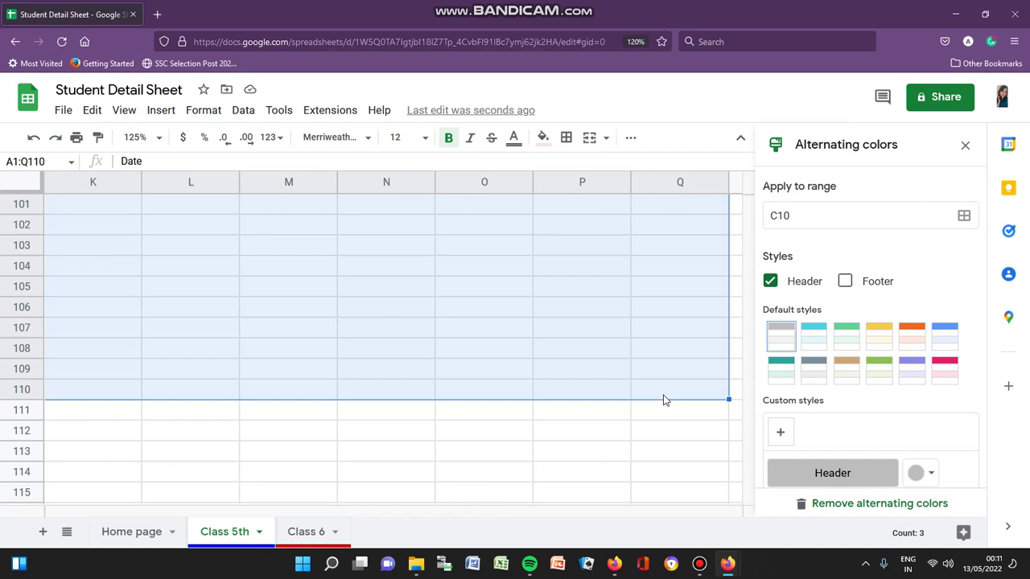
left_click_drag(420, 518, 472, 519)
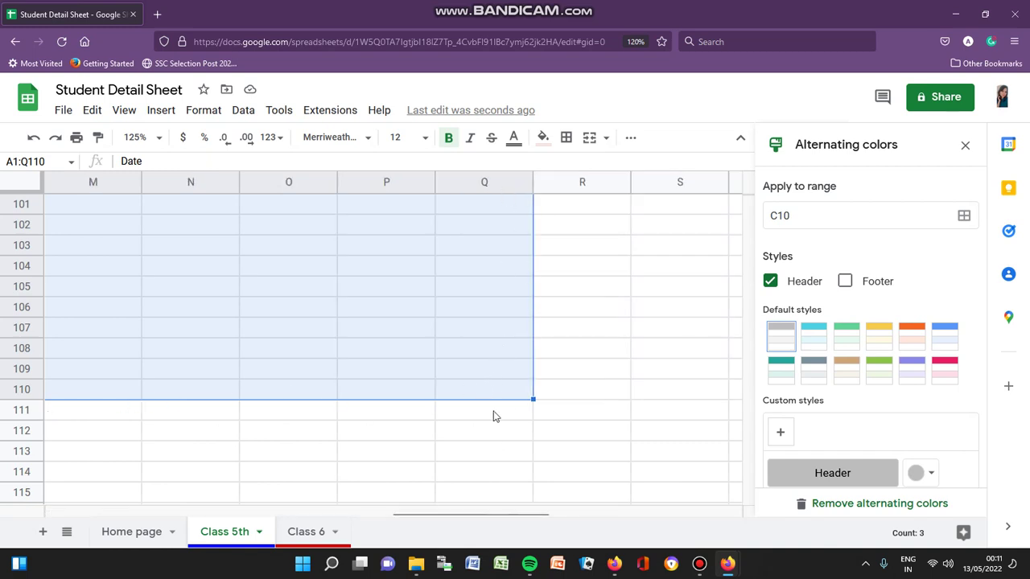
scroll(688, 429, "up", 5)
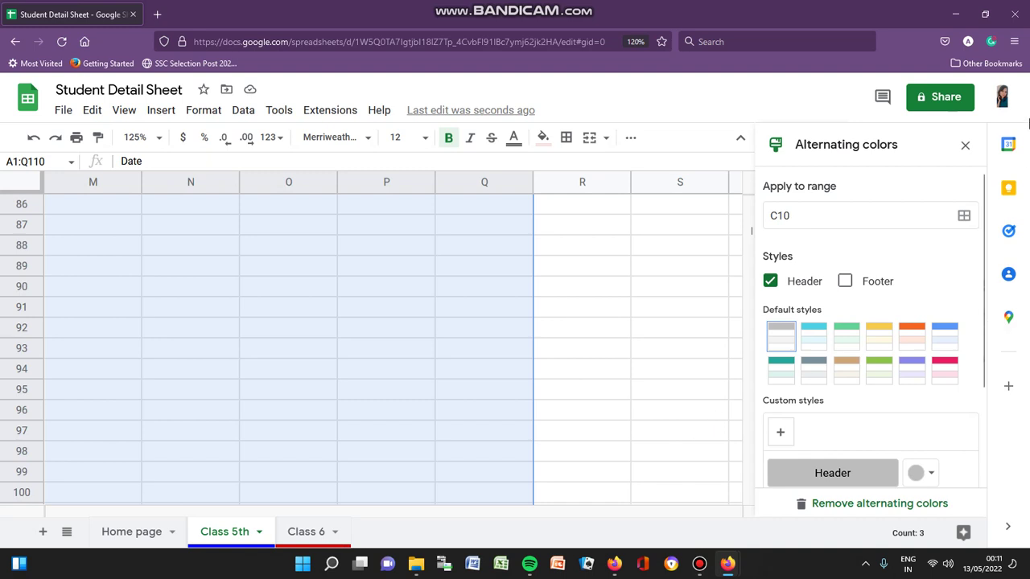
left_click(963, 151)
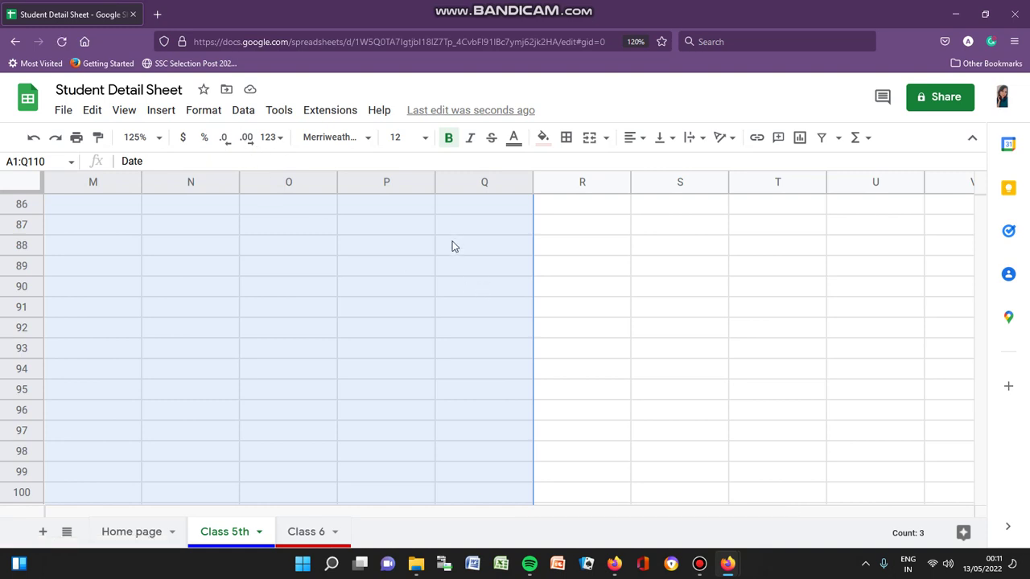
Fill the range A1:Q110 with light yellow and check the result back at the header row
left_click(198, 119)
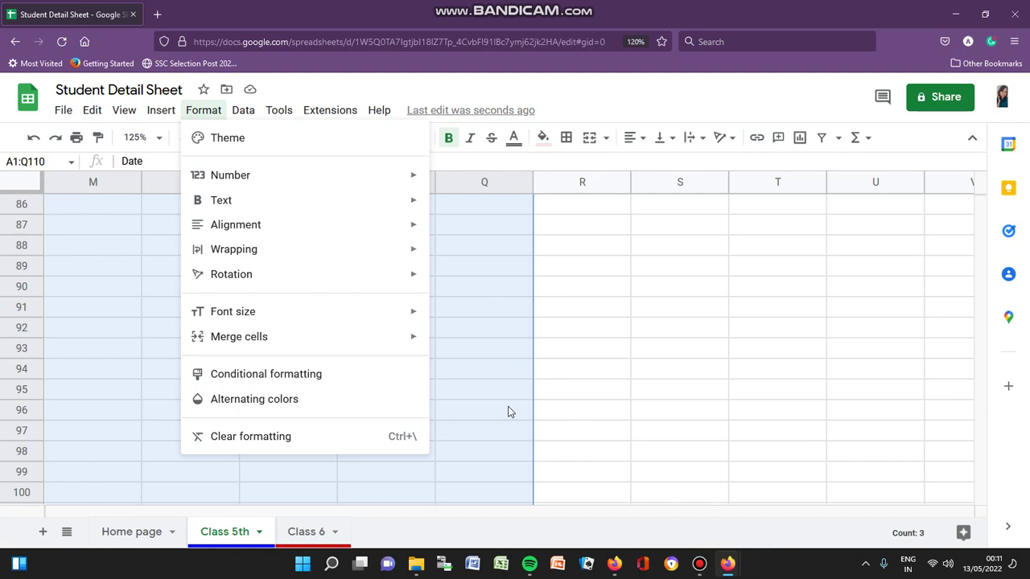
left_click(543, 139)
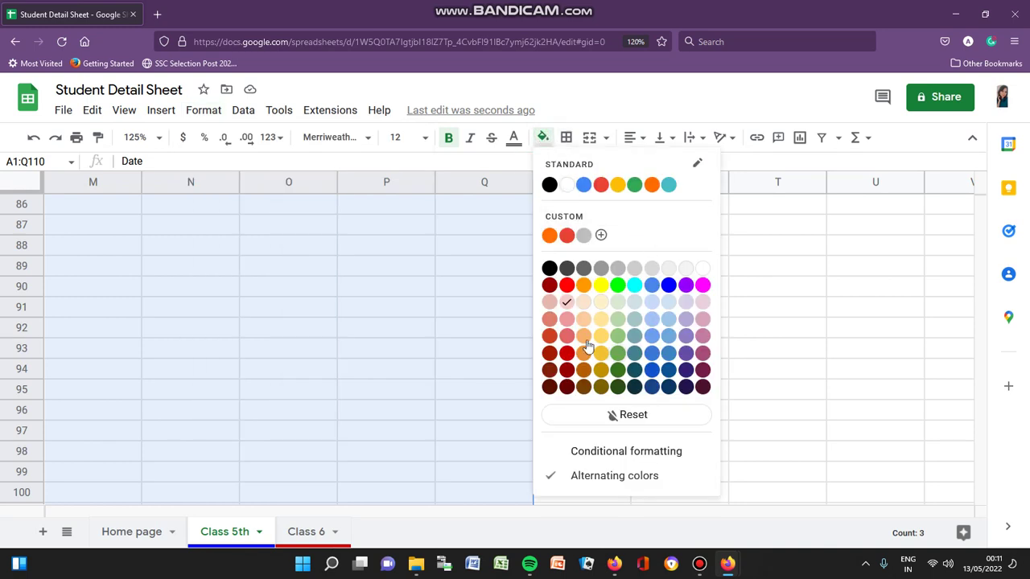
left_click(600, 302)
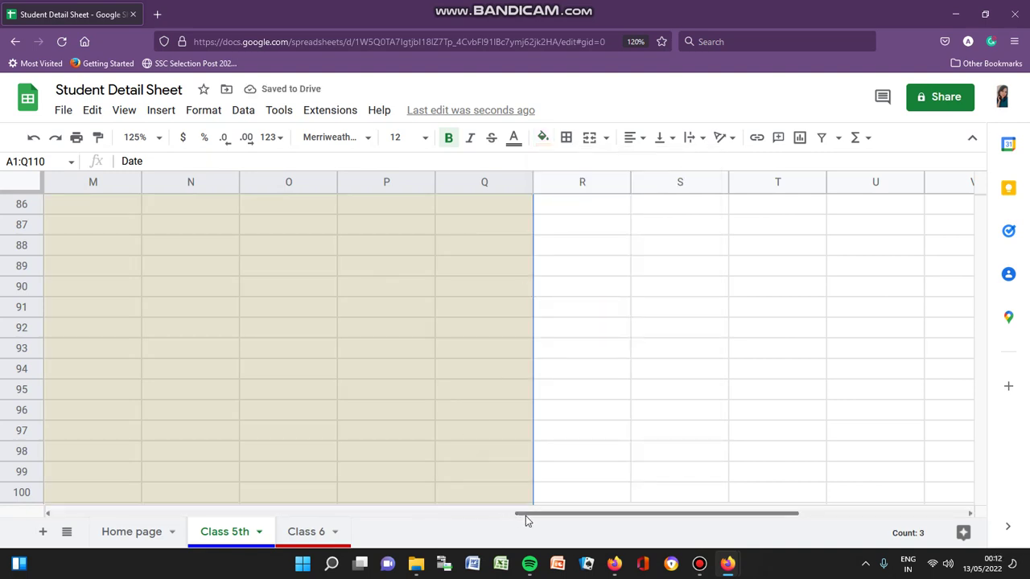
left_click_drag(526, 519, 193, 496)
scroll(272, 385, "up", 5)
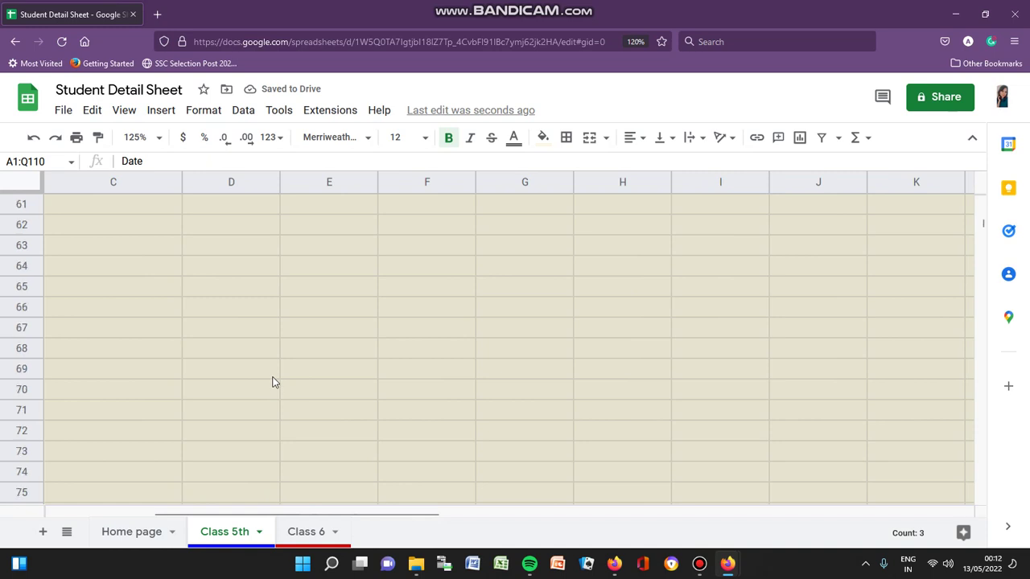
left_click_drag(313, 520, 221, 519)
scroll(358, 350, "up", 3)
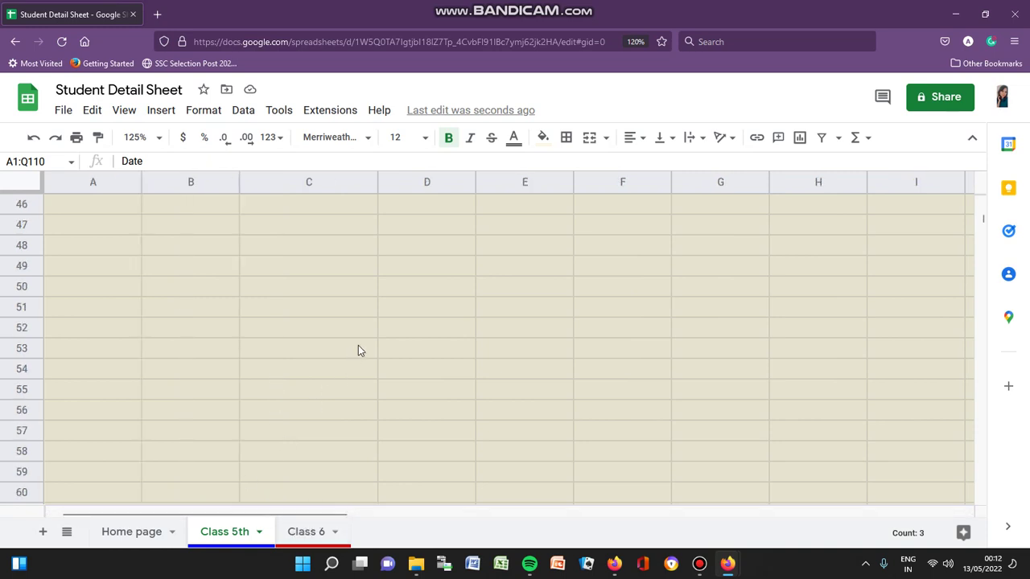
scroll(360, 348, "up", 9)
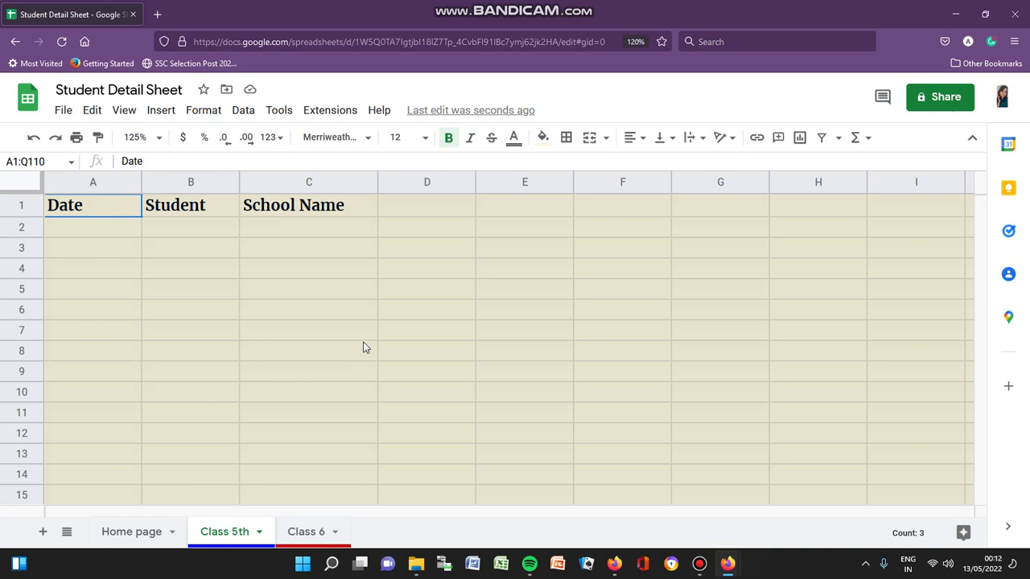
Reset the fill color of the range A1:Q110 and reopen the alternating colors settings
left_click(541, 142)
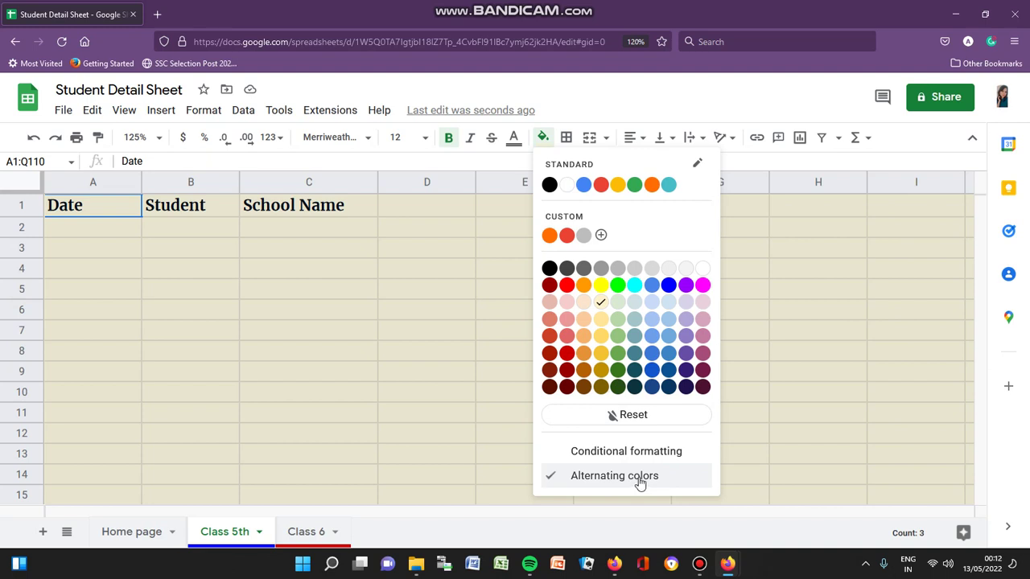
left_click(650, 415)
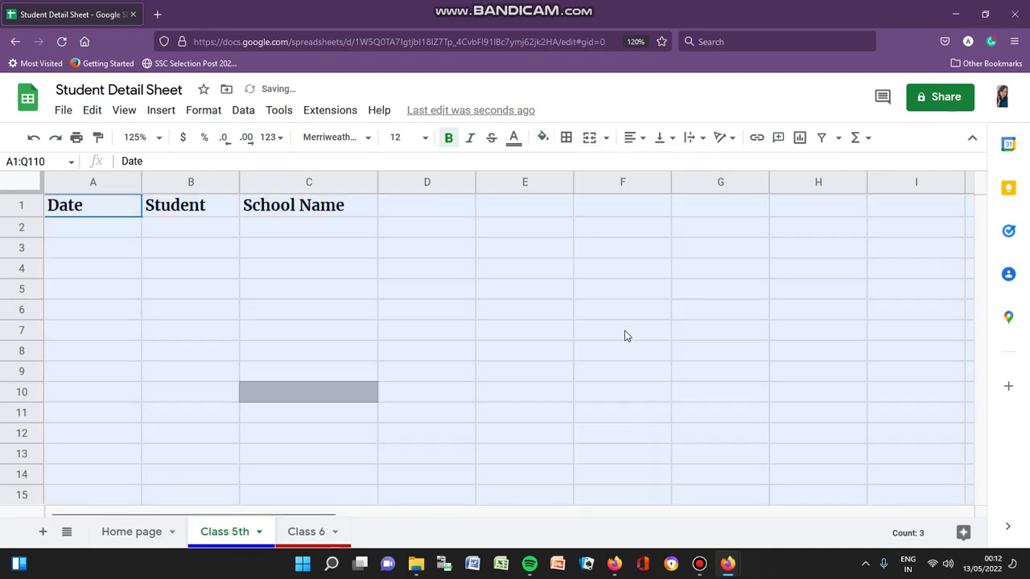
left_click(544, 138)
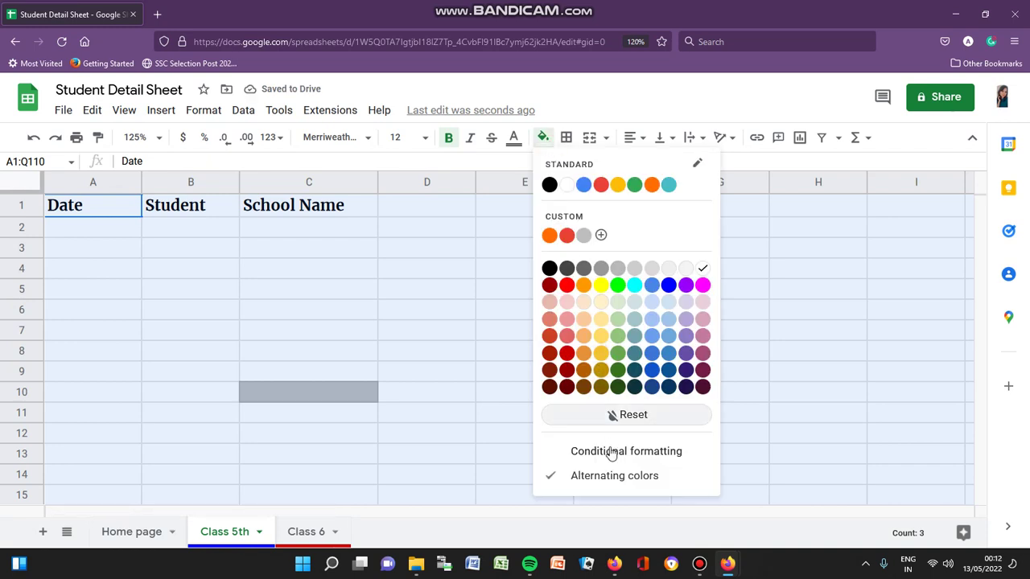
left_click(614, 479)
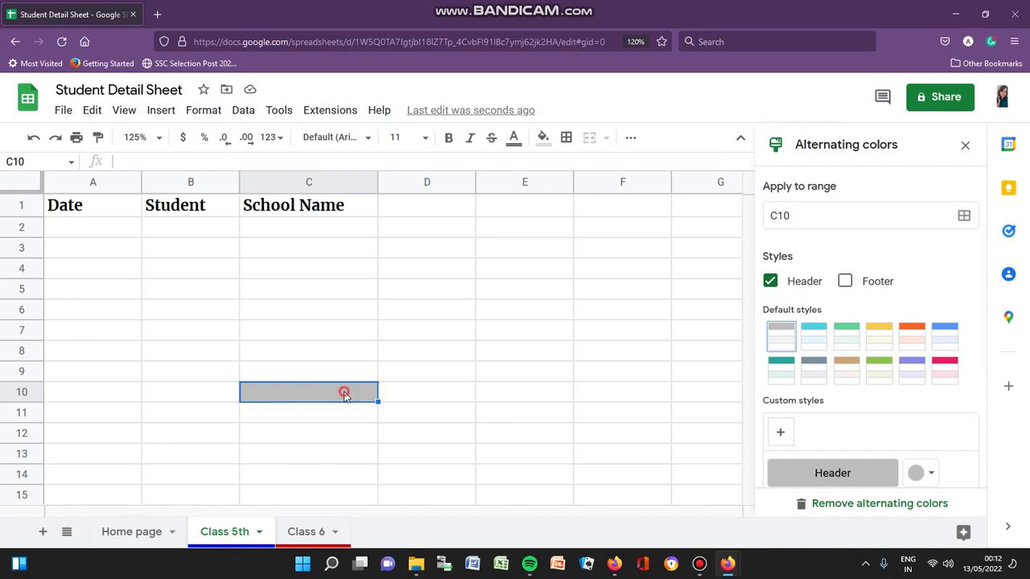
Try to clear the grey background of cell C10 by resetting its fill color
left_click(543, 137)
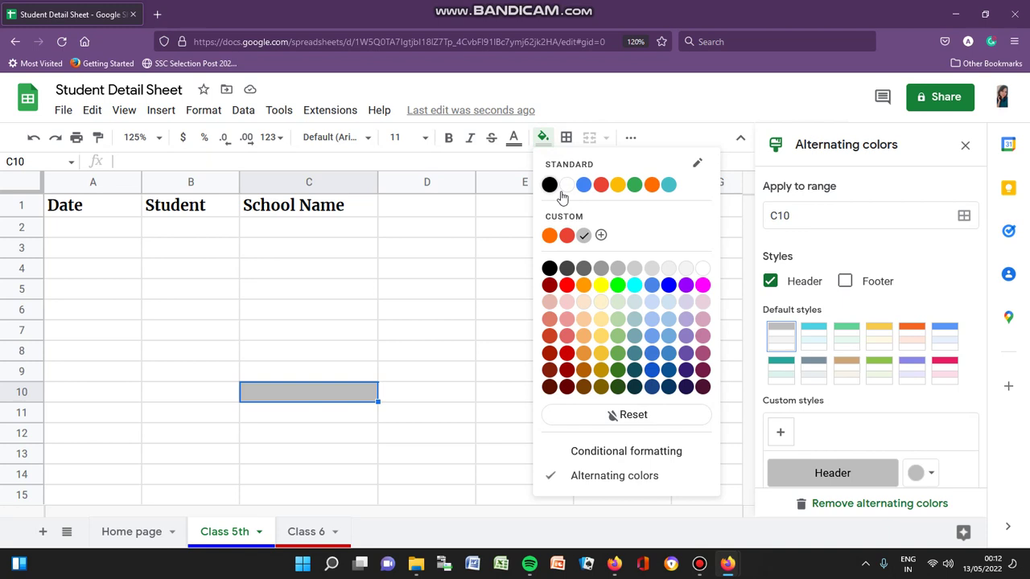
left_click(622, 415)
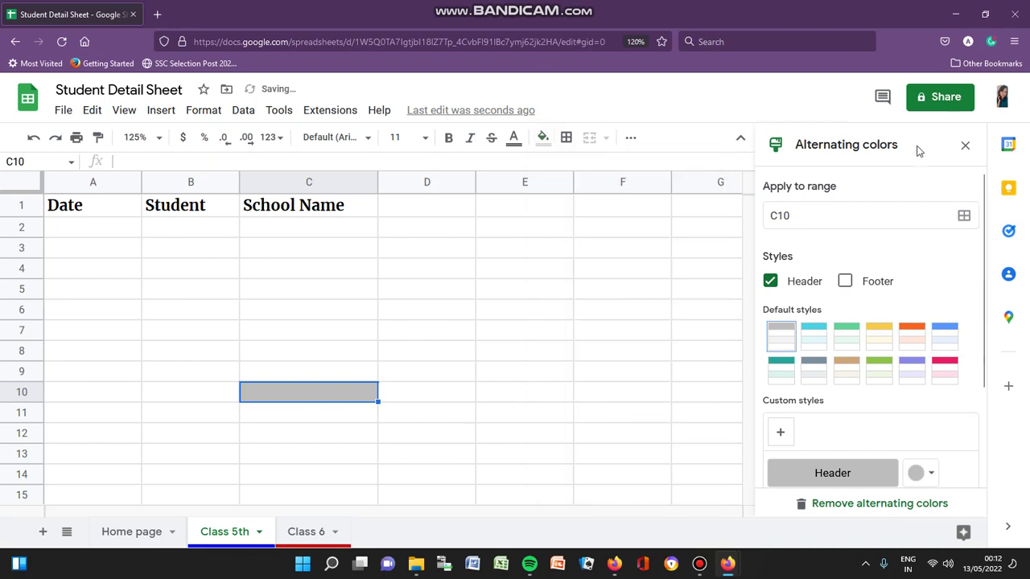
left_click(965, 145)
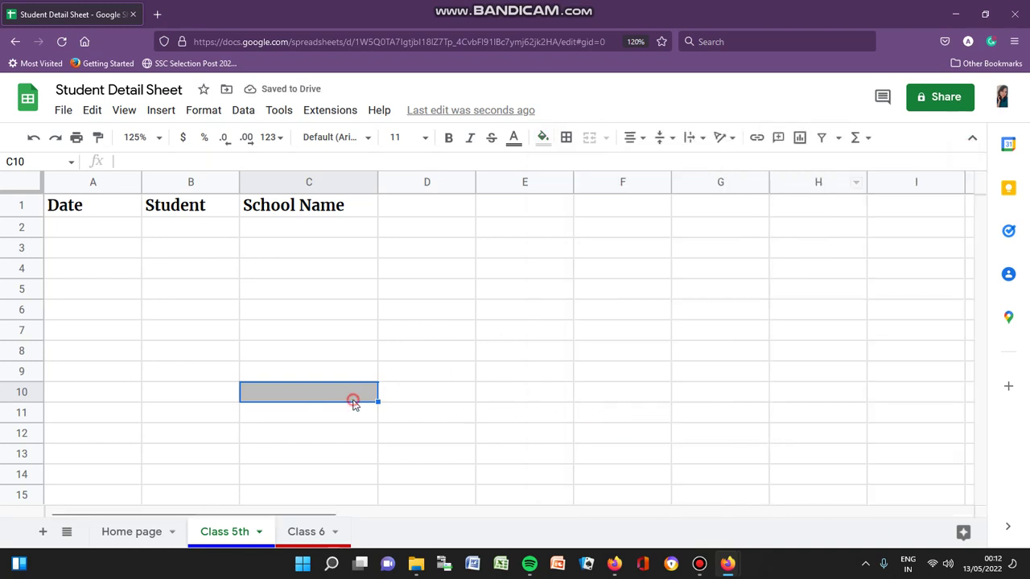
left_click(544, 138)
left_click(613, 413)
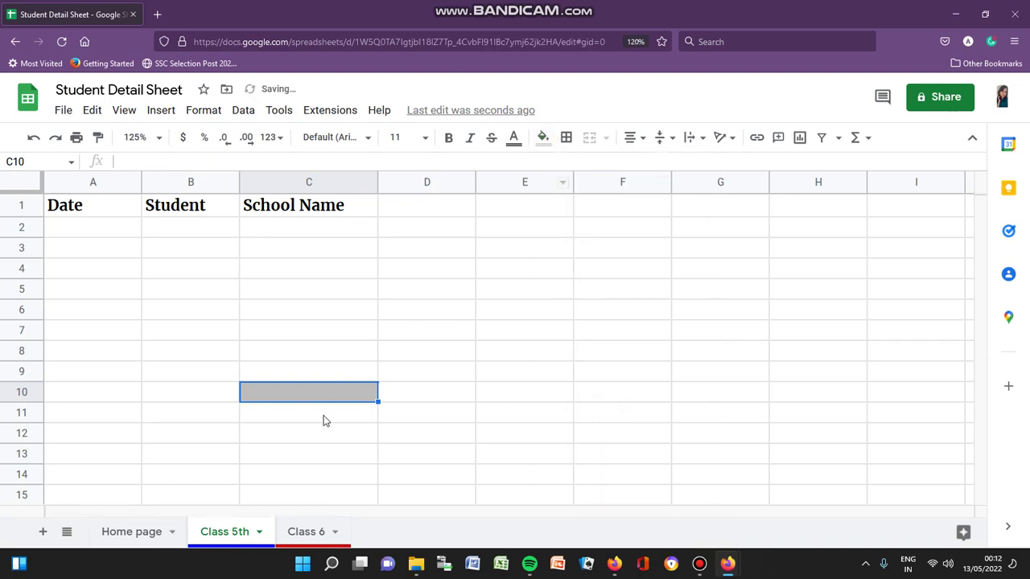
double_click(345, 394)
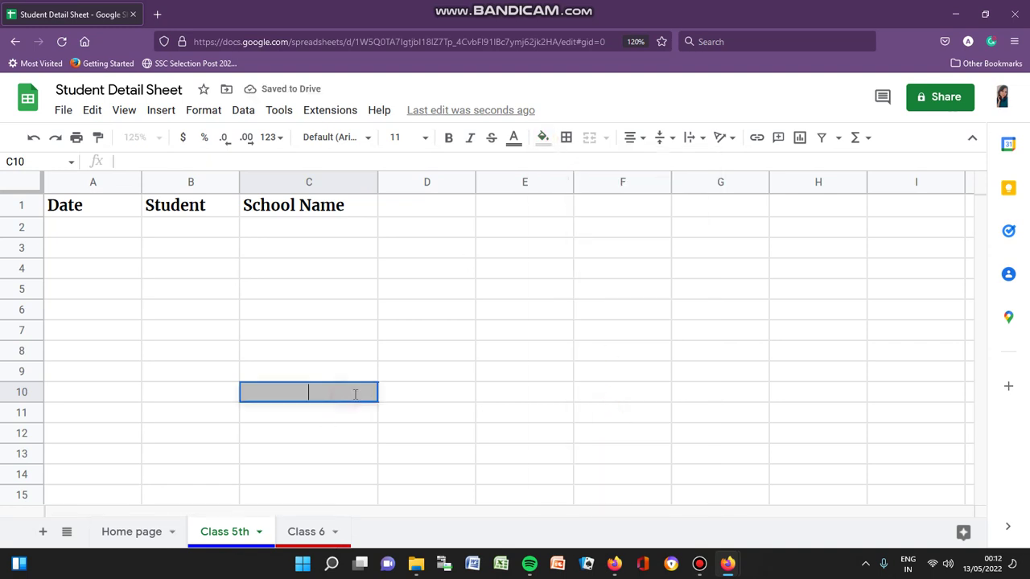
left_click(550, 138)
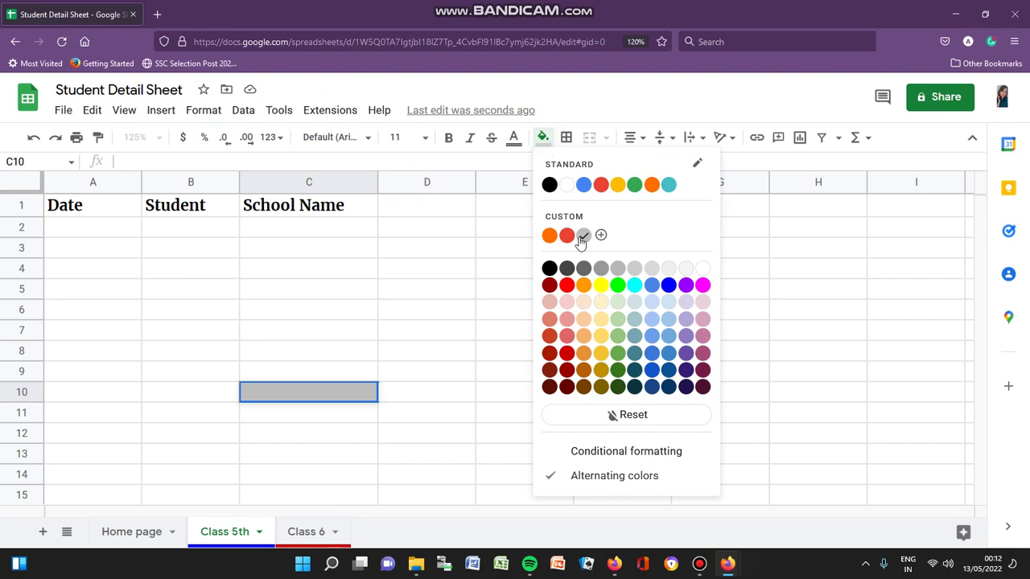
left_click(632, 417)
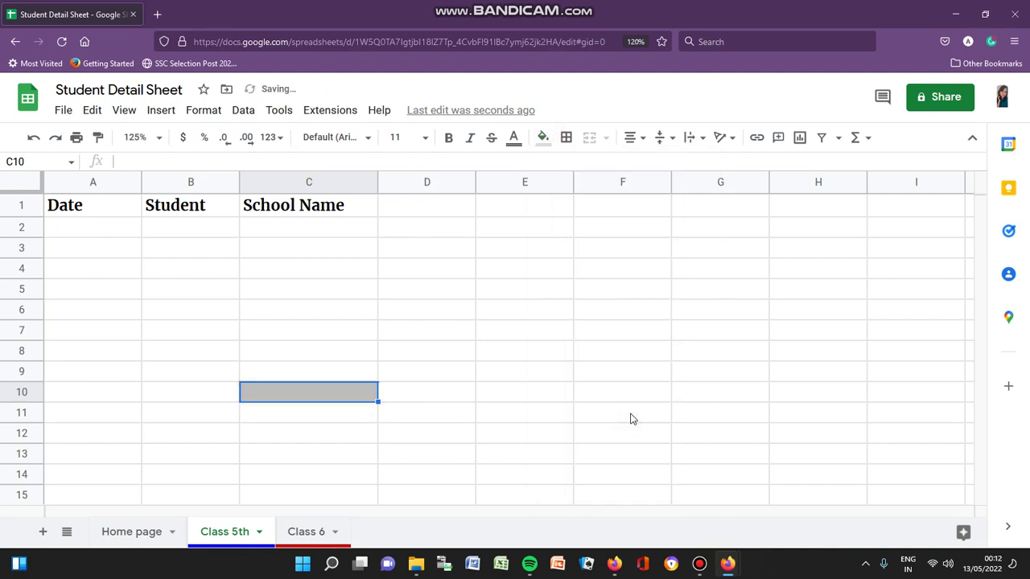
Fill cell C10 with white to cover its grey background
left_click(544, 138)
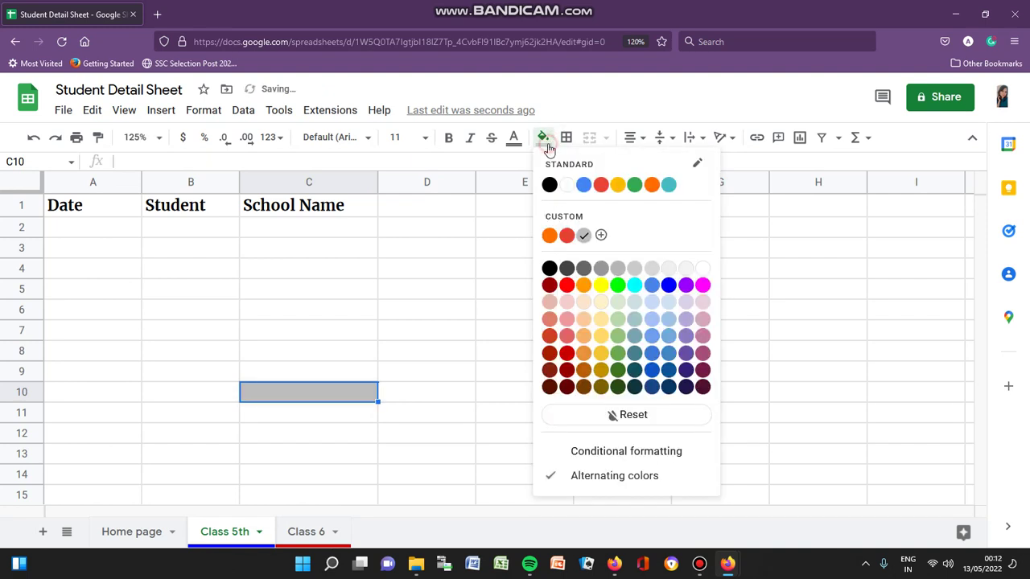
left_click(565, 183)
left_click(555, 319)
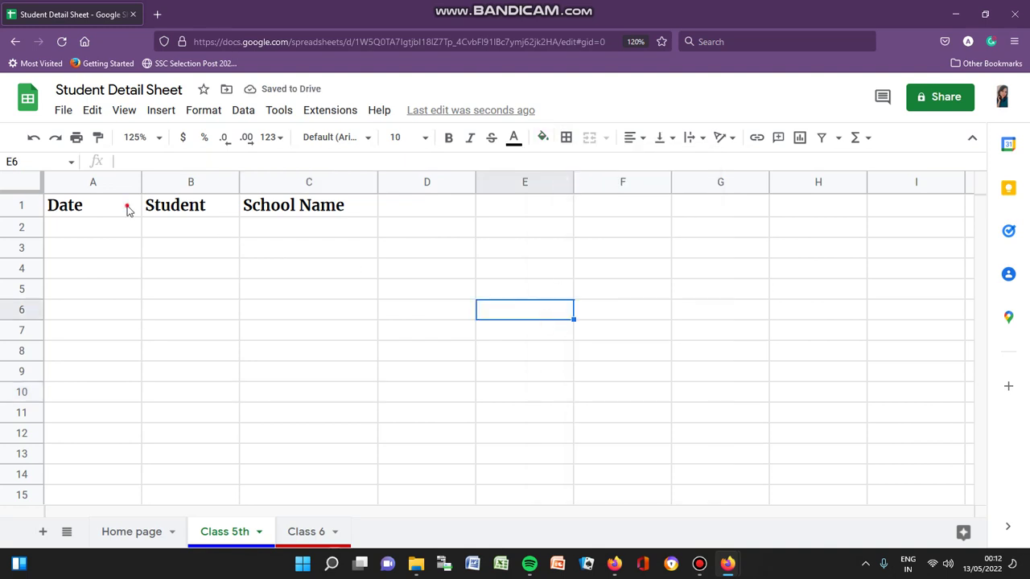
Select the range A1:H15 and open the alternating colors settings from the fill color options
mouse_move(127, 209)
left_mouse_down()
mouse_move(719, 412)
mouse_move(784, 489)
left_mouse_up()
left_click(543, 137)
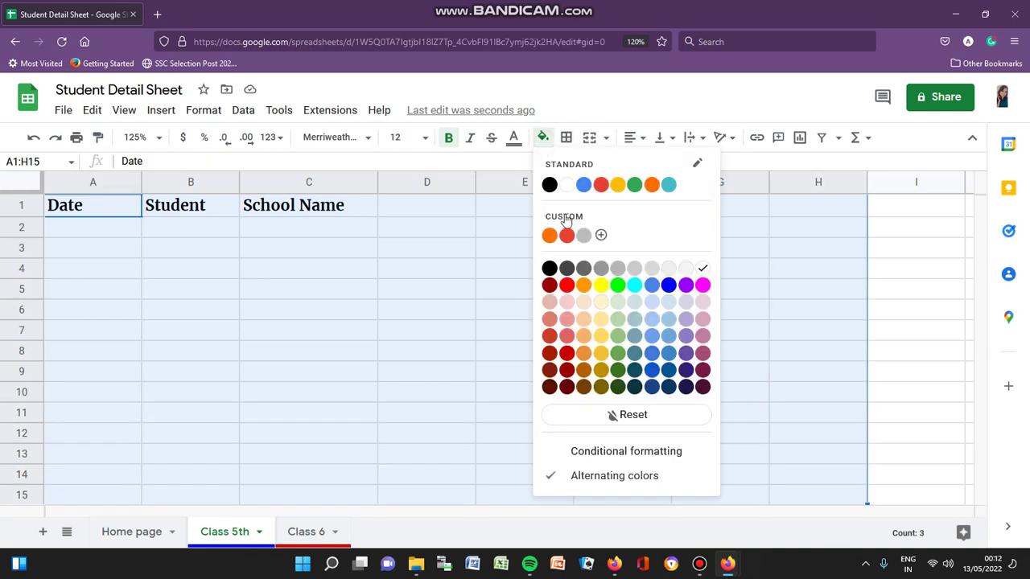
left_click(626, 479)
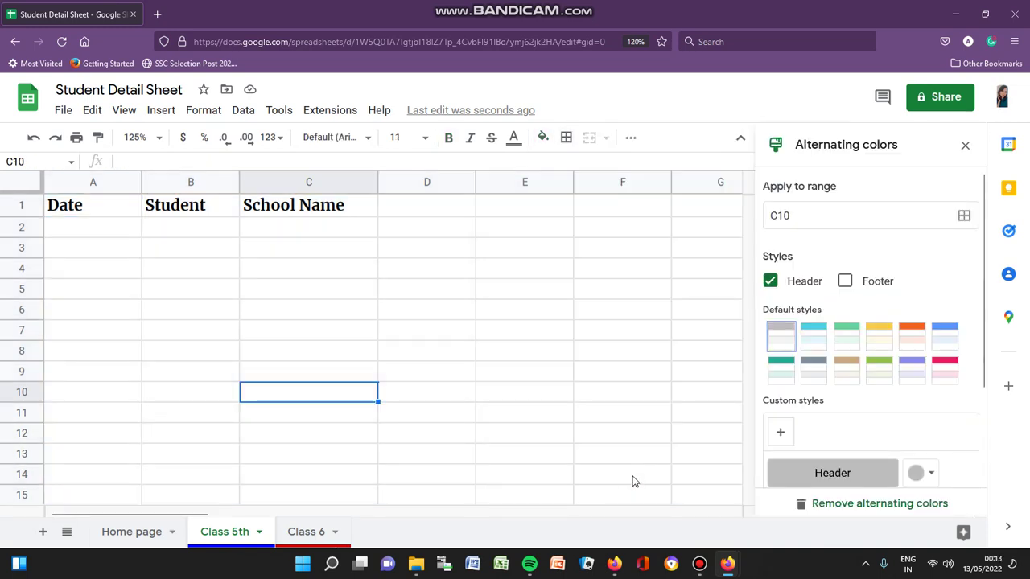
Try to apply the cyan default alternating color style to the range A2:F15, and close the settings
left_click_drag(90, 229, 674, 494)
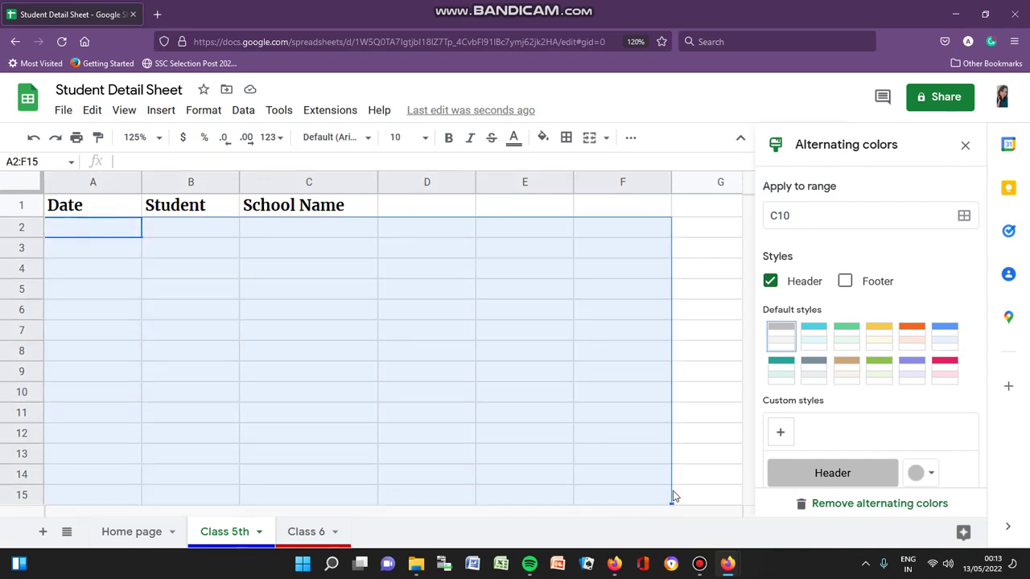
left_click(817, 346)
scroll(869, 338, "down", 2)
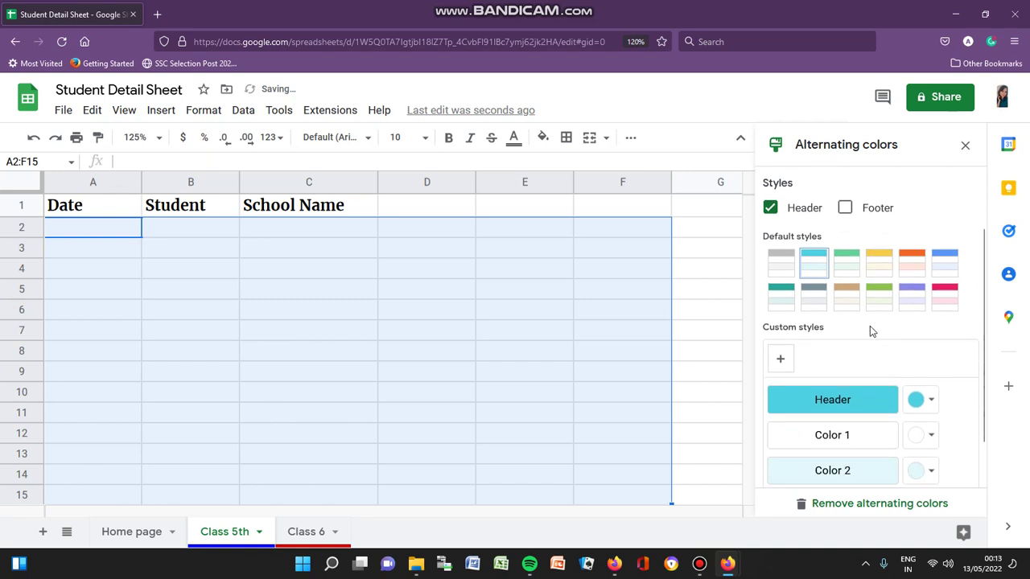
left_click(845, 209)
left_click(686, 270)
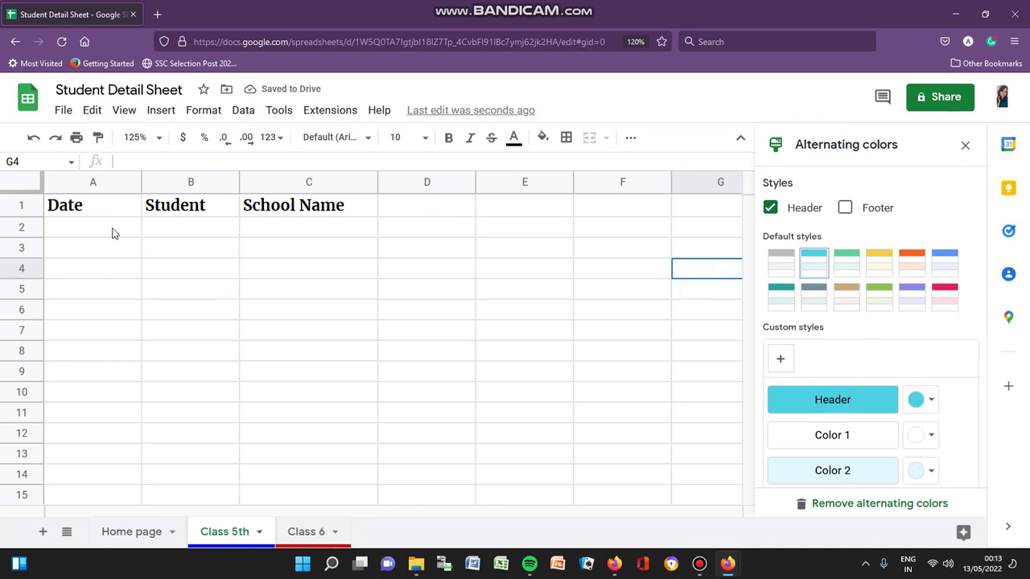
left_click_drag(112, 233, 427, 351)
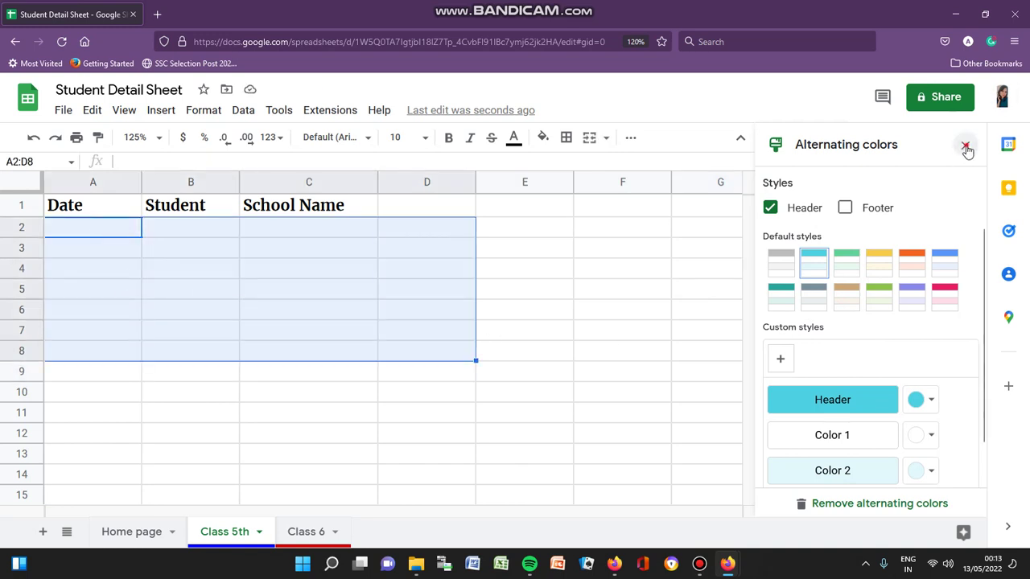
left_click(966, 147)
left_click(531, 268)
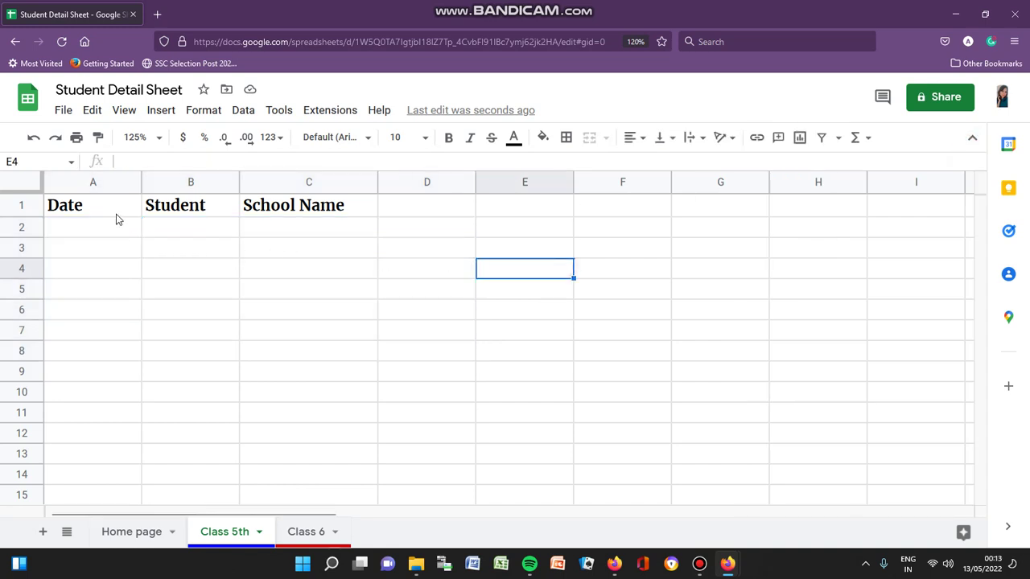
left_click_drag(118, 208, 625, 485)
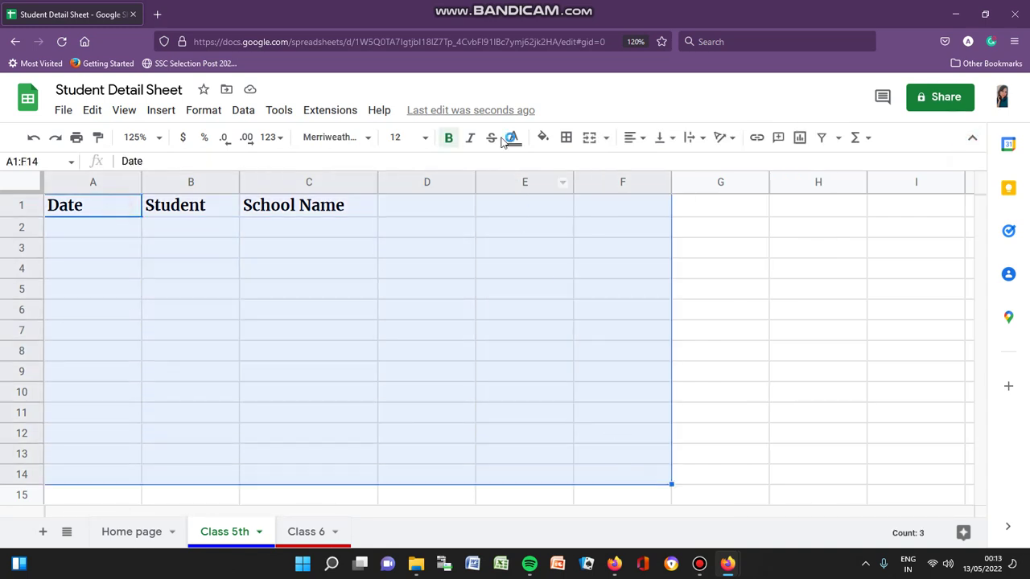
left_click(543, 137)
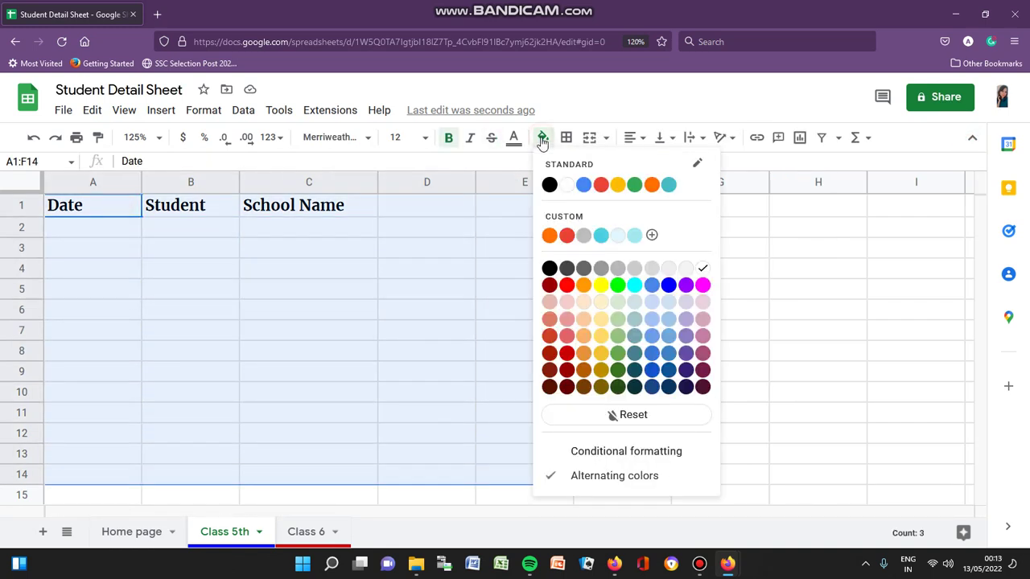
left_click(599, 478)
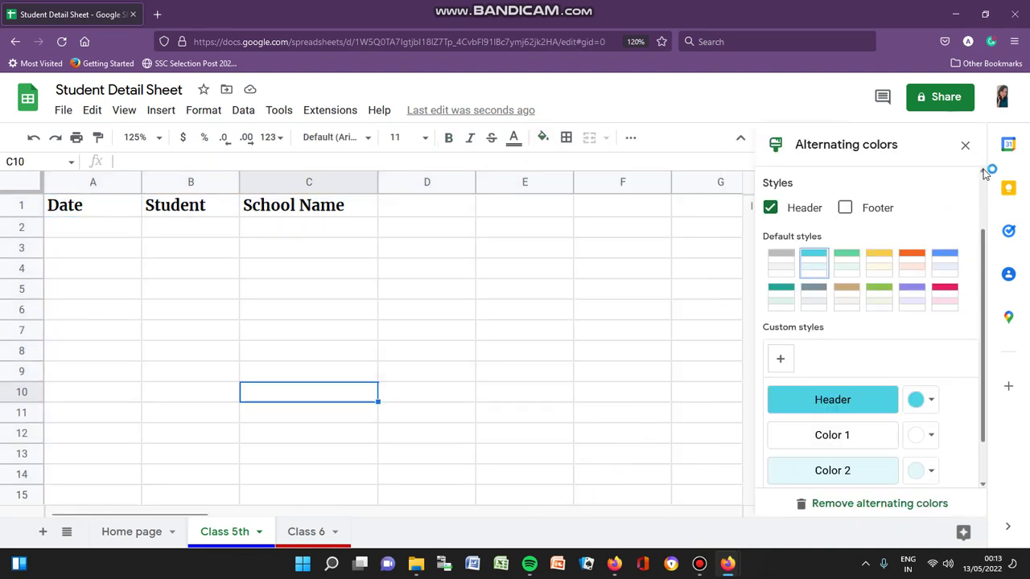
left_click(966, 145)
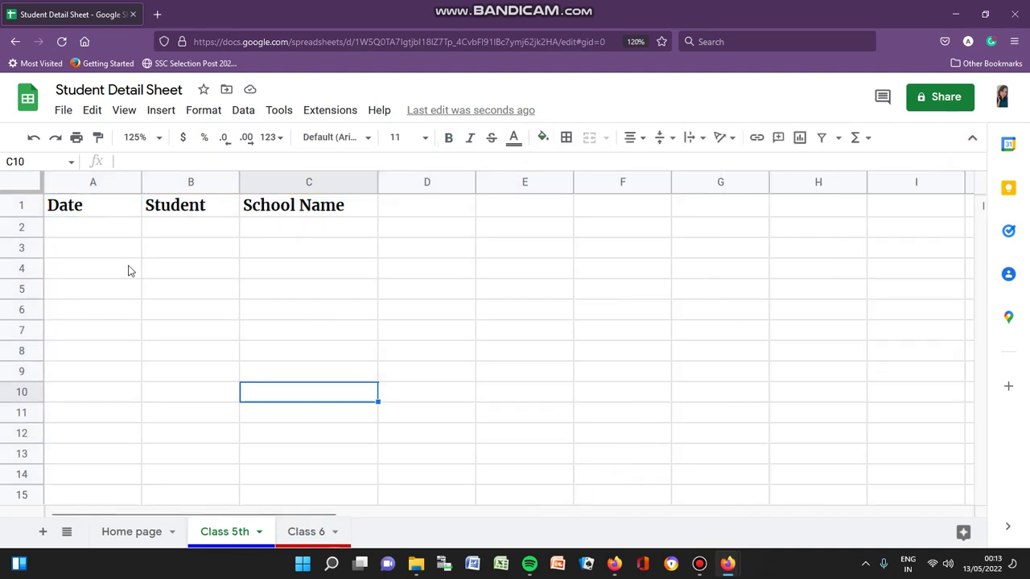
left_click_drag(91, 228, 783, 457)
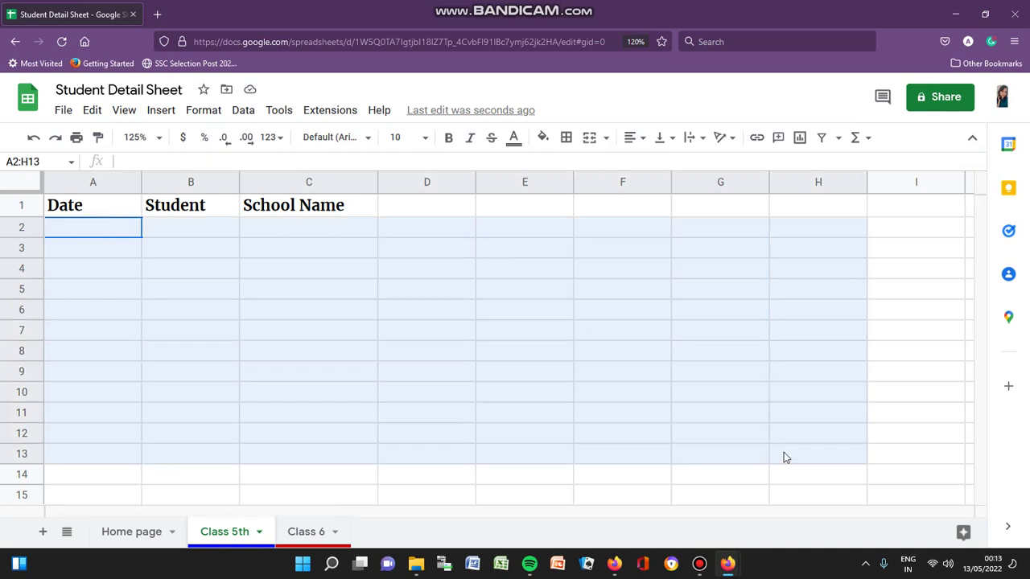
left_click_drag(125, 205, 579, 341)
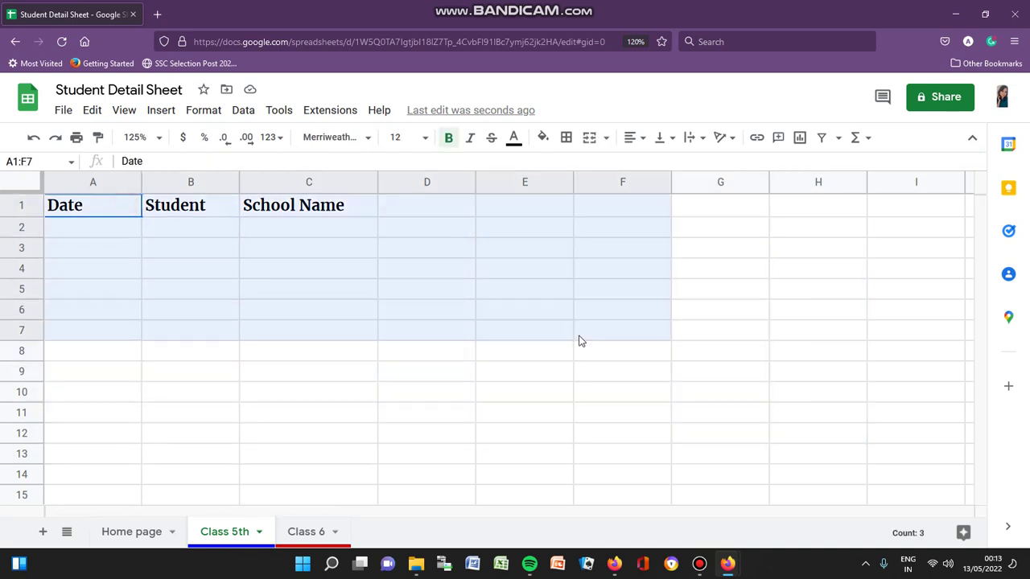
scroll(655, 317, "down", 2)
scroll(654, 317, "up", 2)
left_click(712, 319)
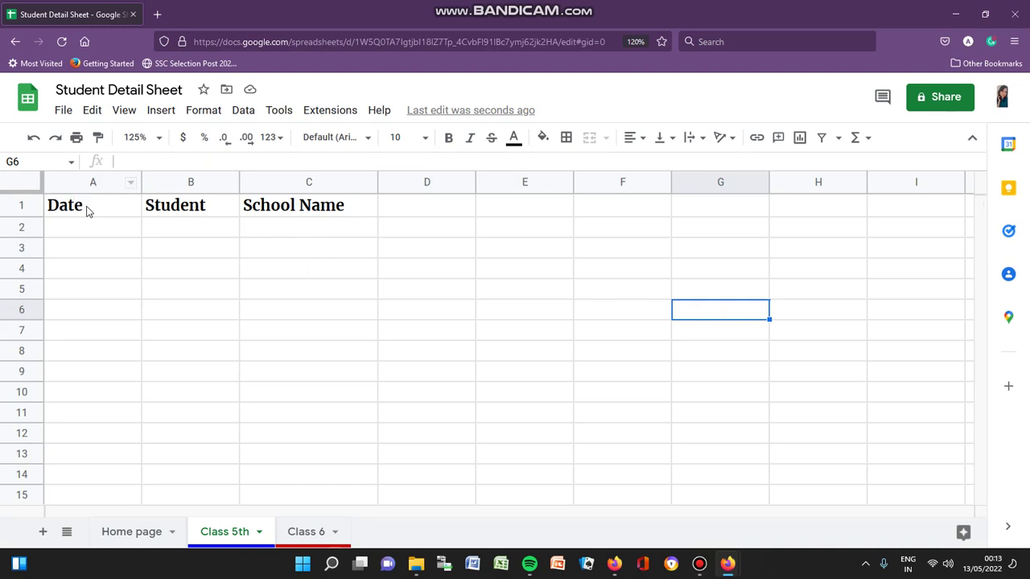
left_click(27, 210)
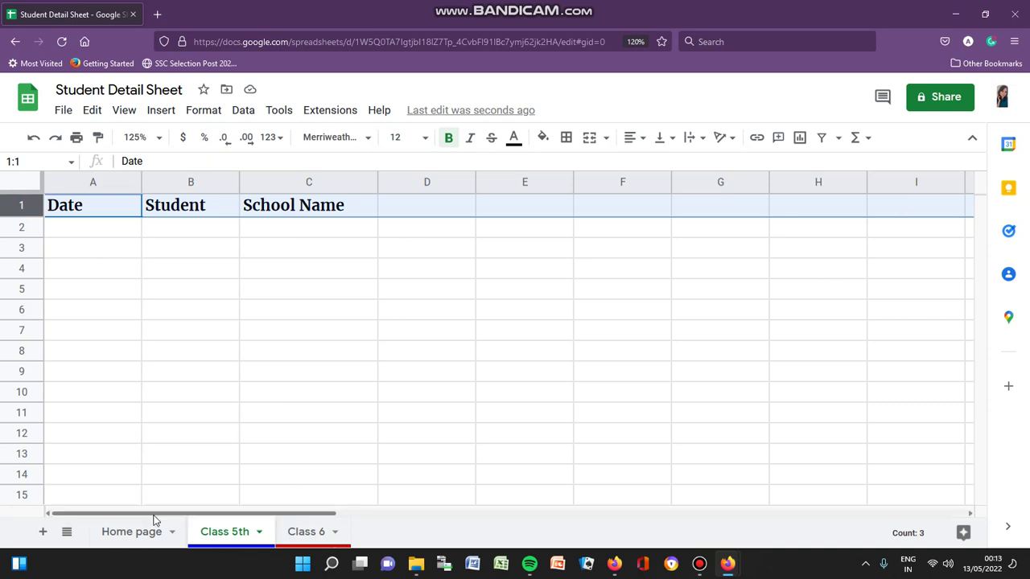
left_click(891, 497)
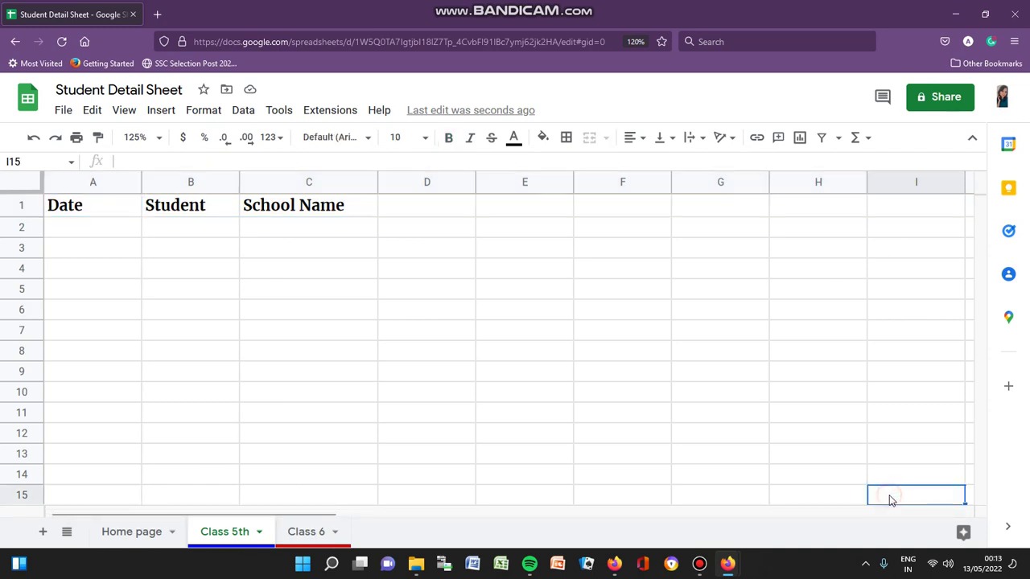
Try filling the Date heading down column A to row 15, and undo the fill
left_click(119, 213)
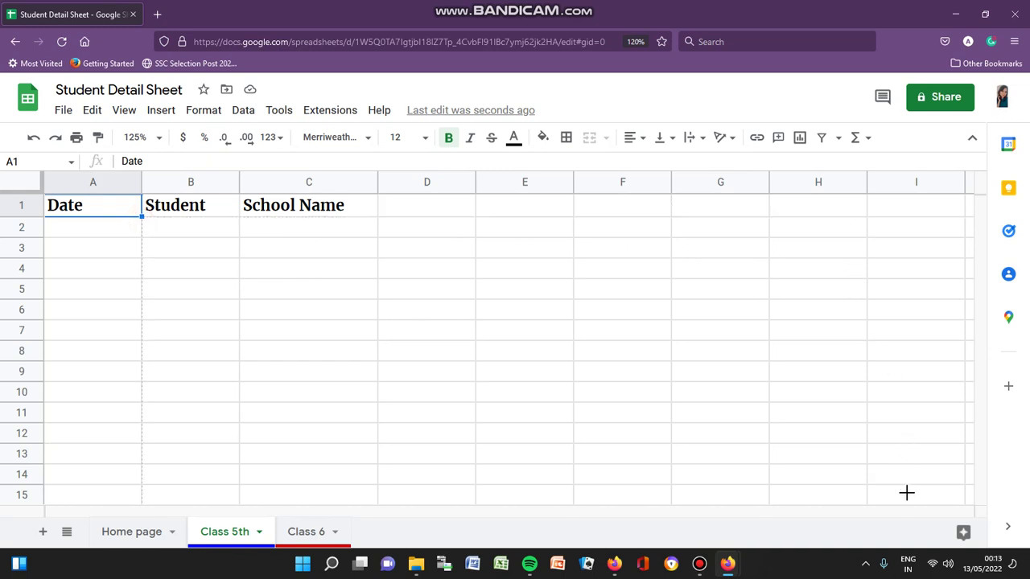
left_click_drag(907, 494, 908, 492)
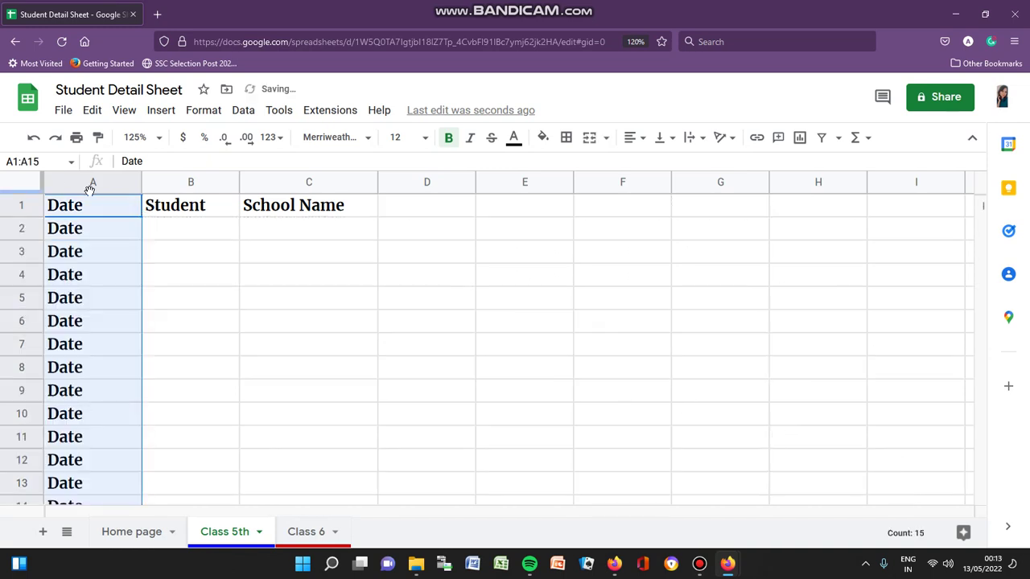
left_click(33, 137)
left_click(143, 308)
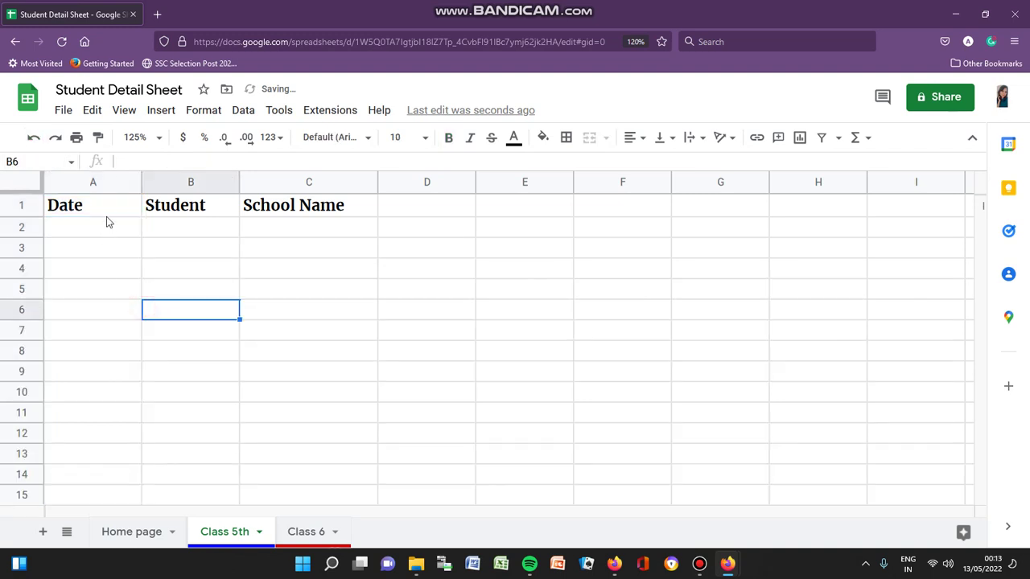
Select the range A1:I15 and reopen the alternating colors settings
left_click_drag(104, 211, 910, 490)
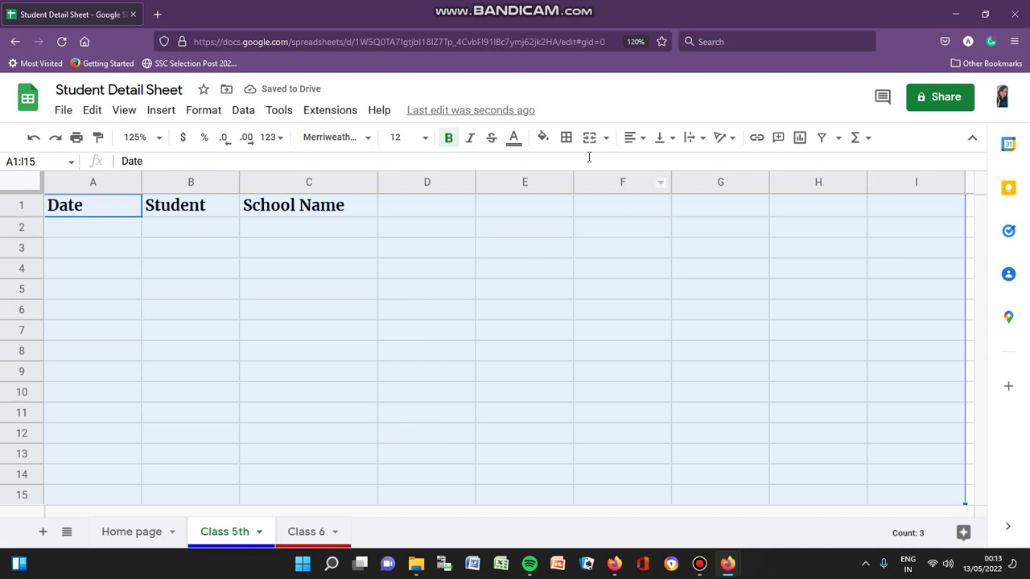
left_click(447, 140)
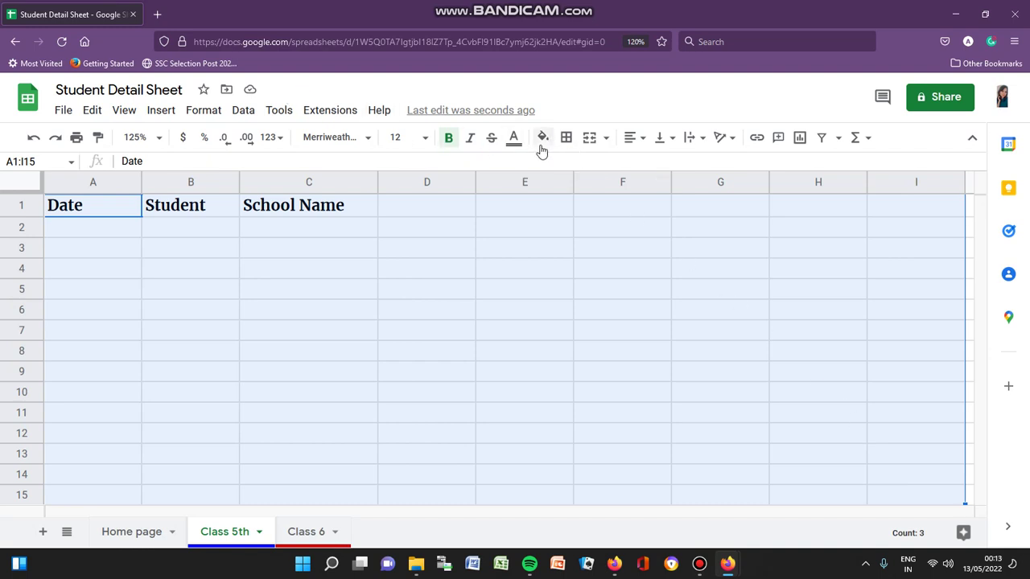
left_click(543, 138)
left_click(574, 486)
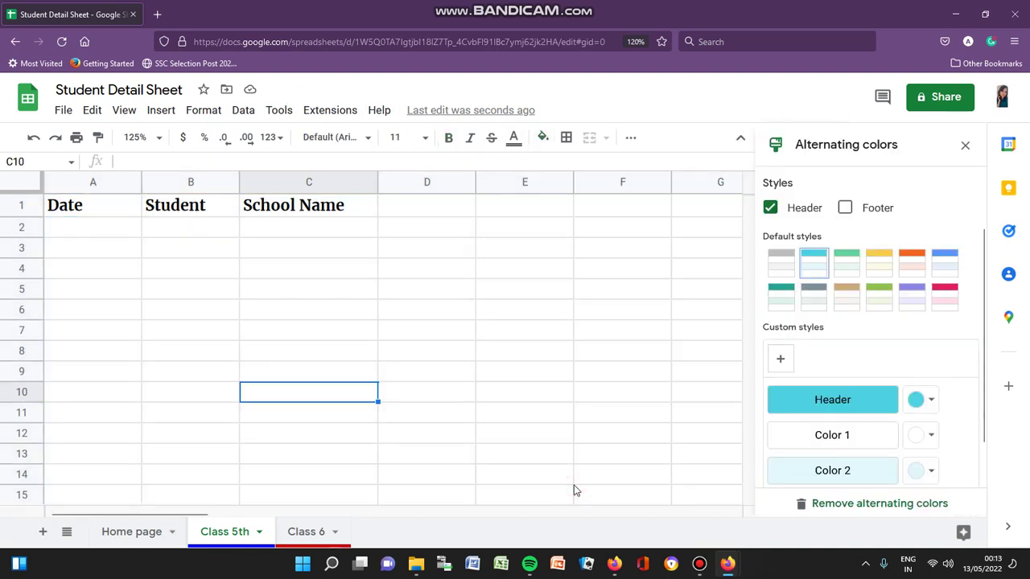
Replace the alternating colors range with A1 and open the data range selection
scroll(825, 192, "up", 2)
left_click(796, 217)
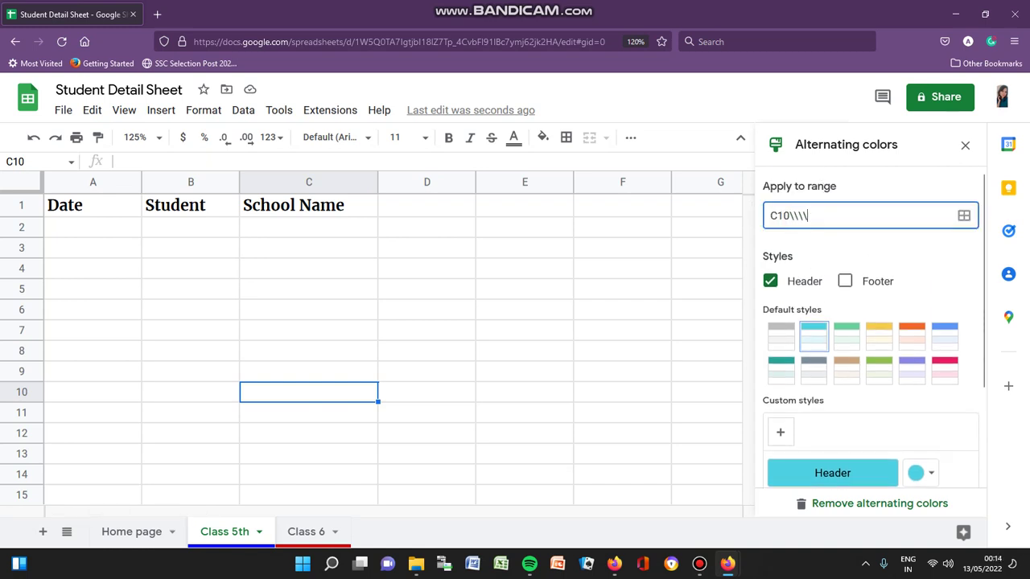
key("BackSpace")
key("BackSpace")
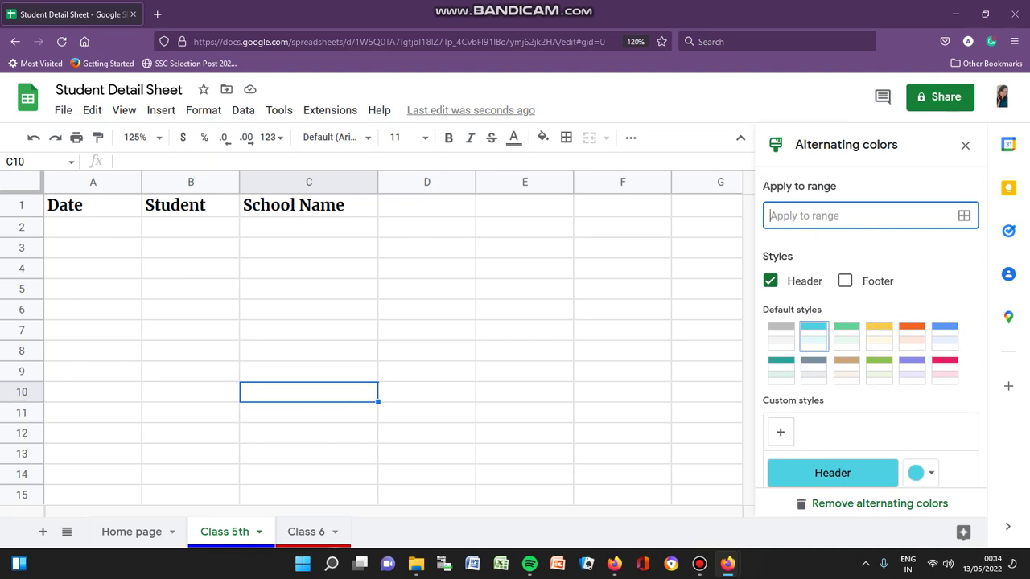
type("A1")
left_click(135, 206)
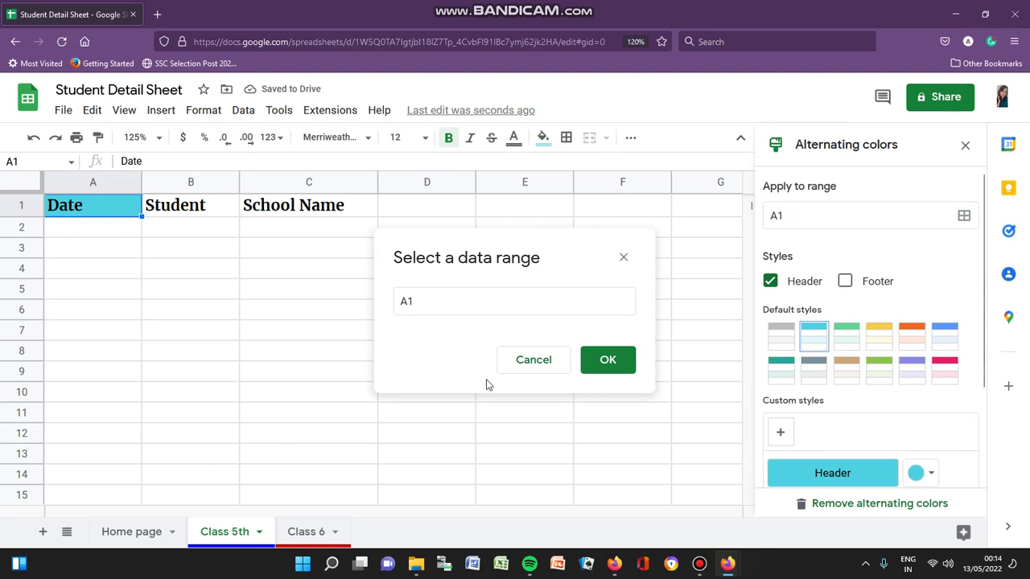
Set the alternating colors data range to A1:I15 with the yellow default style
left_click(440, 300)
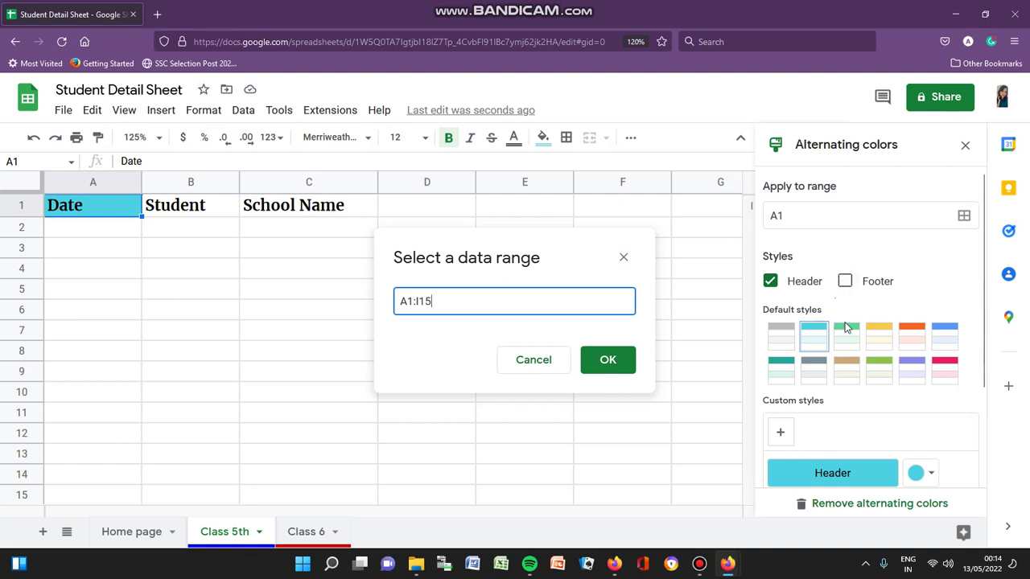
left_click(885, 336)
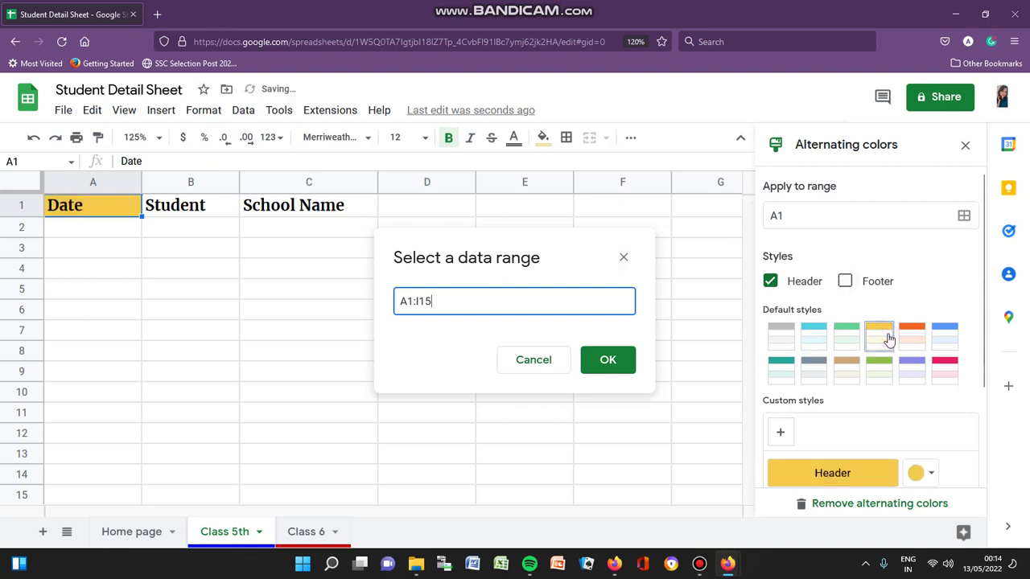
left_click(609, 361)
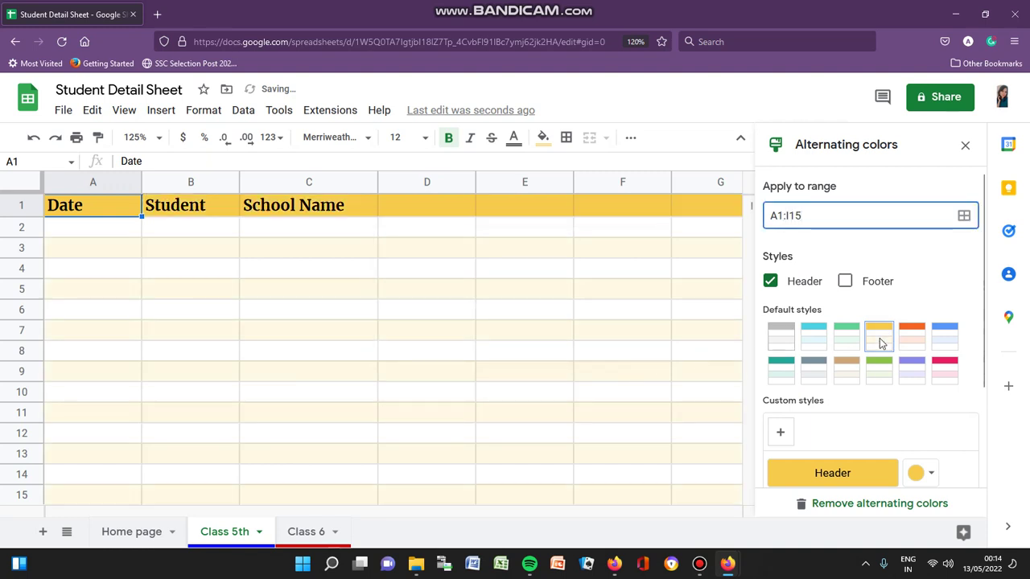
Try the green, cyan, teal, tan, light green, pink and grey default styles on the range A1:I15
left_click(848, 336)
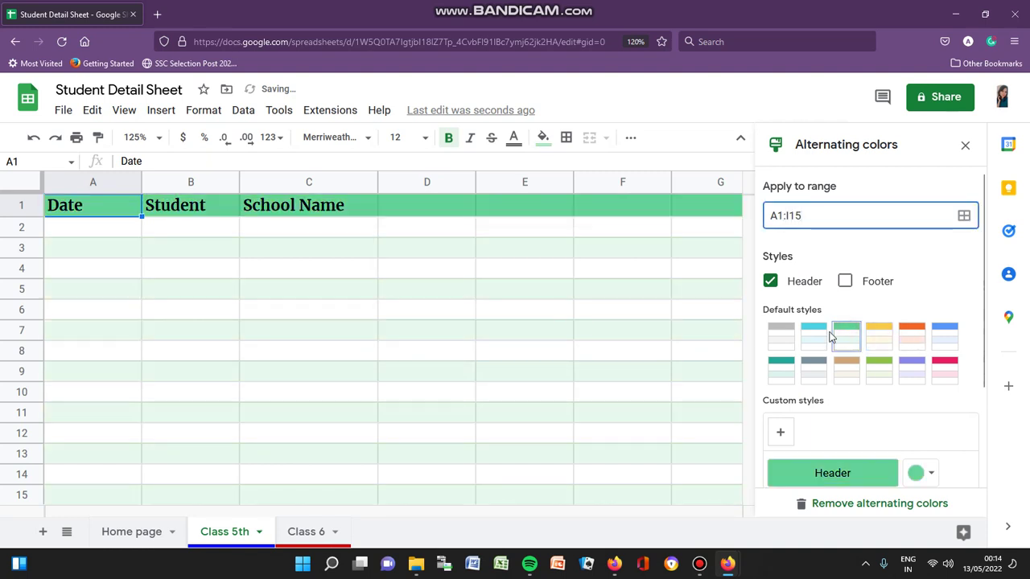
left_click(824, 336)
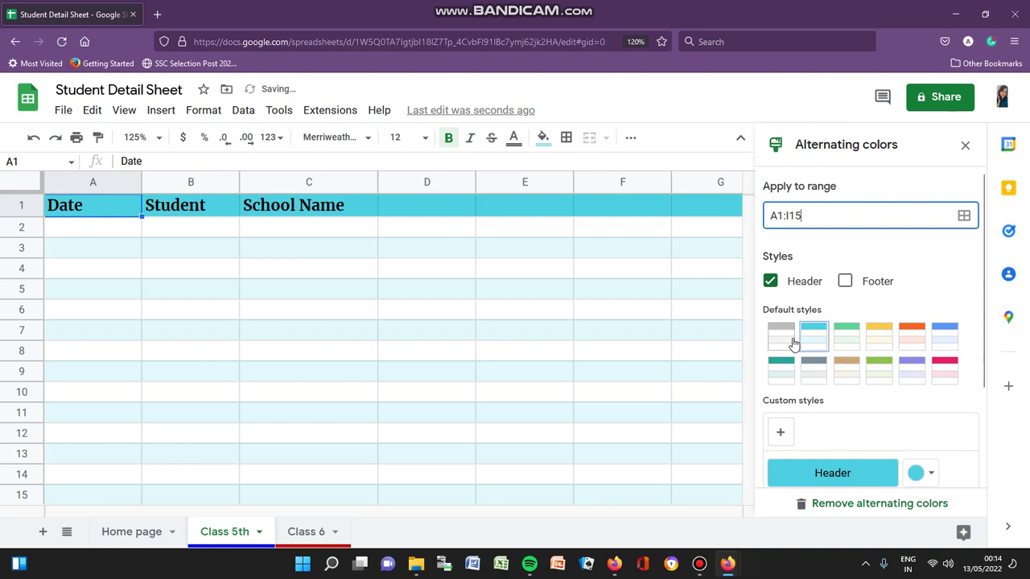
scroll(451, 386, "down", 2)
scroll(452, 385, "up", 2)
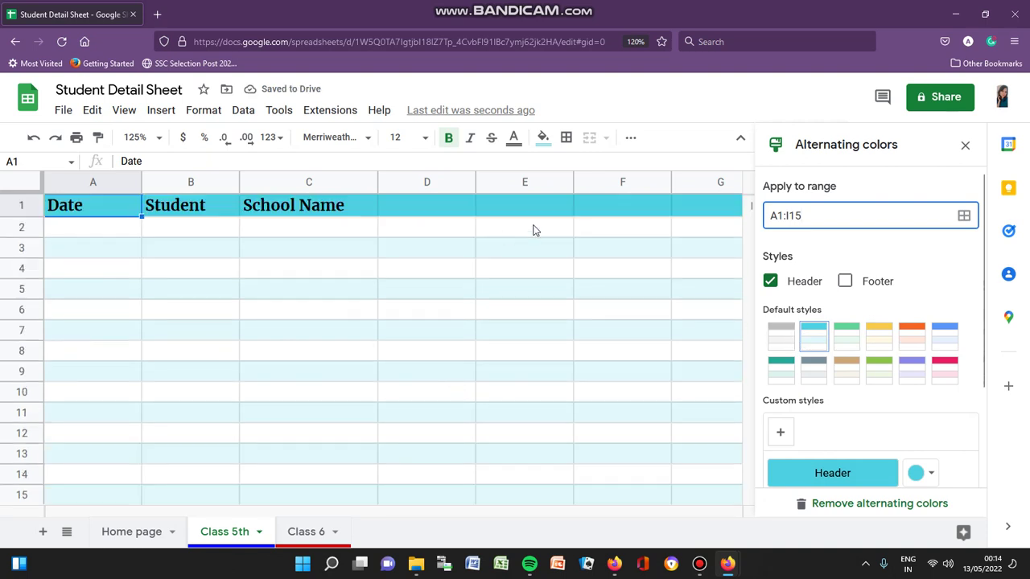
left_click(782, 375)
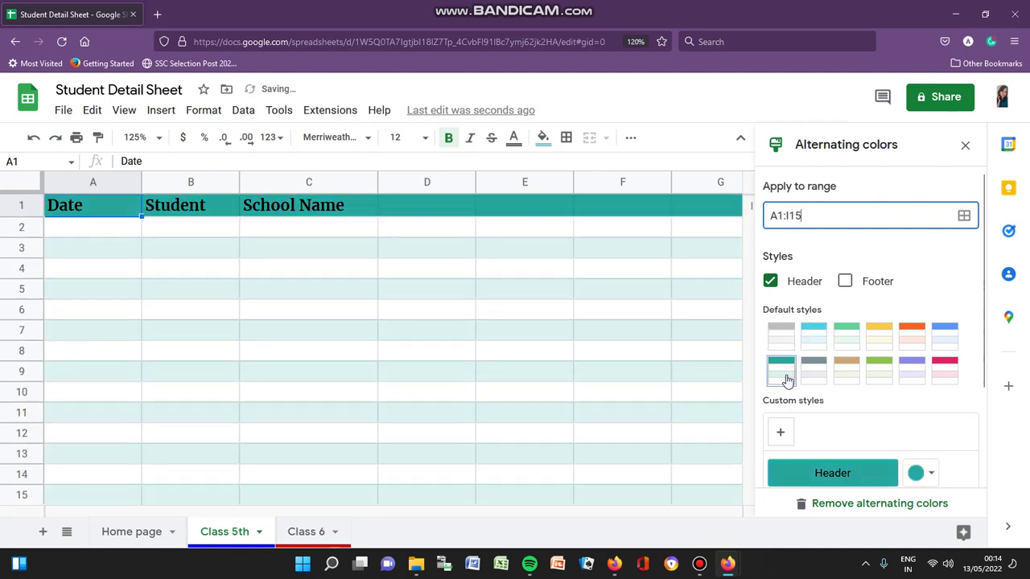
left_click(847, 373)
left_click(881, 370)
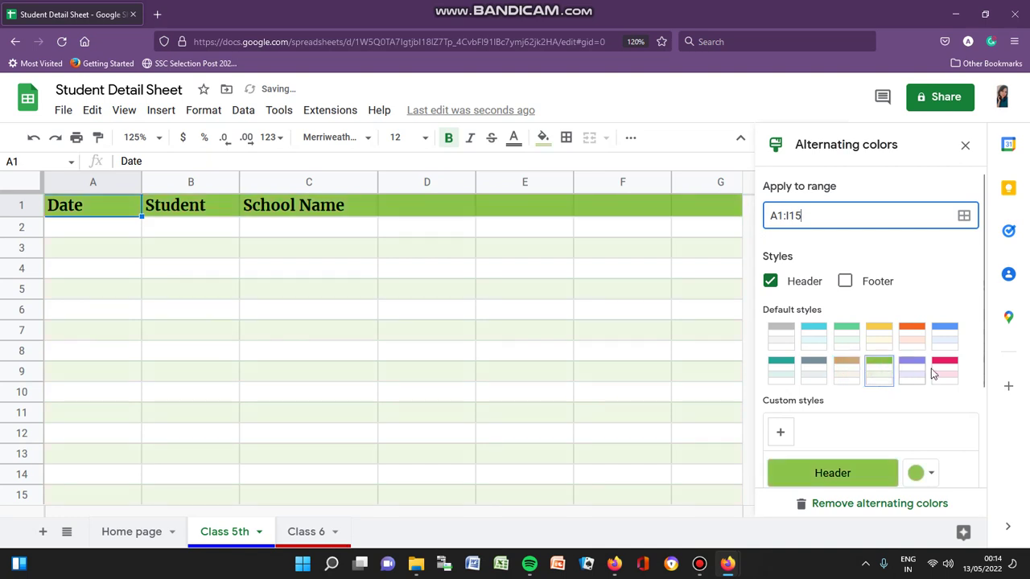
left_click(939, 372)
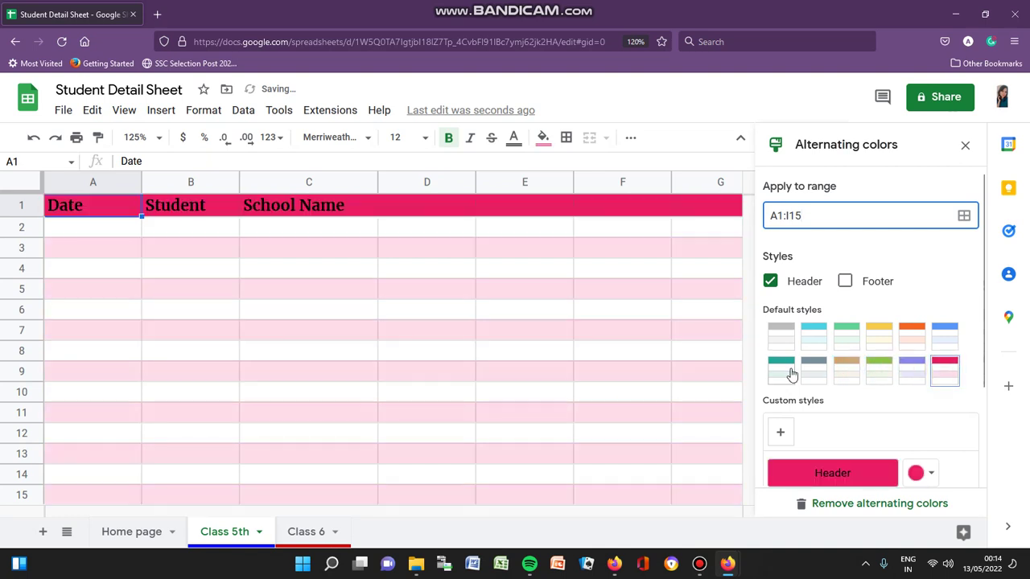
left_click(787, 371)
left_click(784, 347)
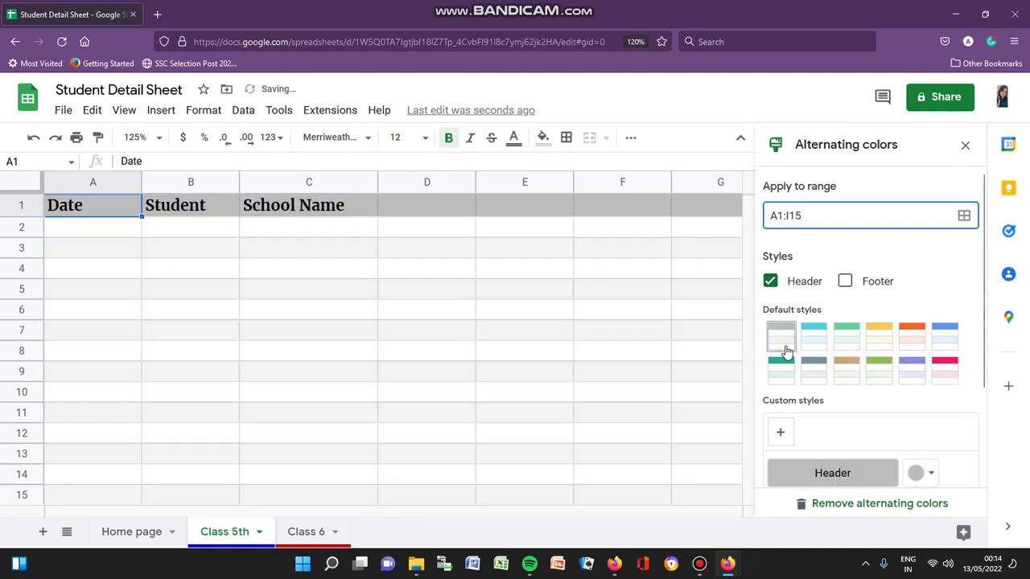
Apply the green default style to the range A1:I15 and turn off its header color
left_click(855, 341)
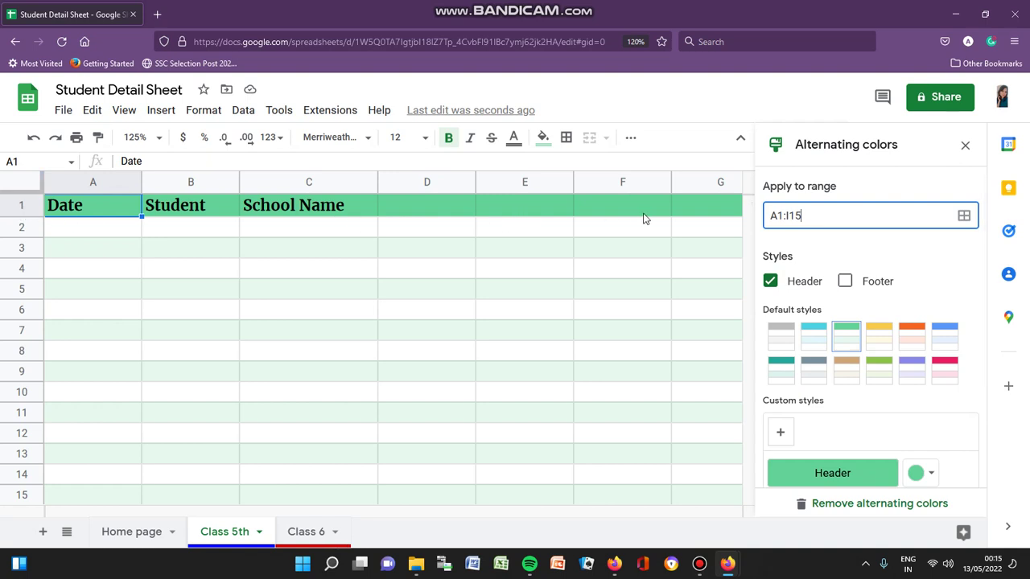
left_click(770, 282)
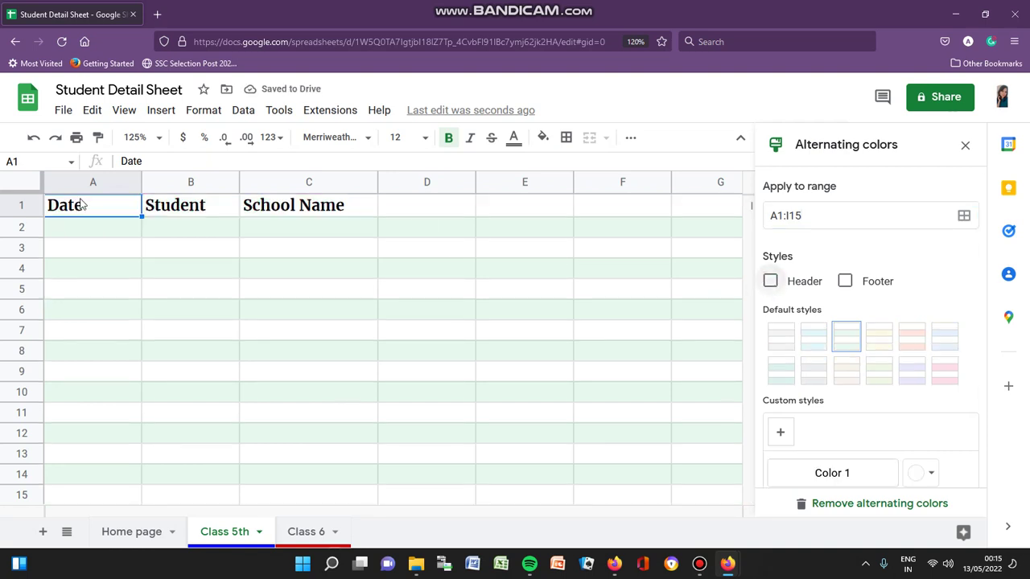
Turn on the header color for row 1 and the footer color for row 15 of the range A1:I15
left_click(21, 203)
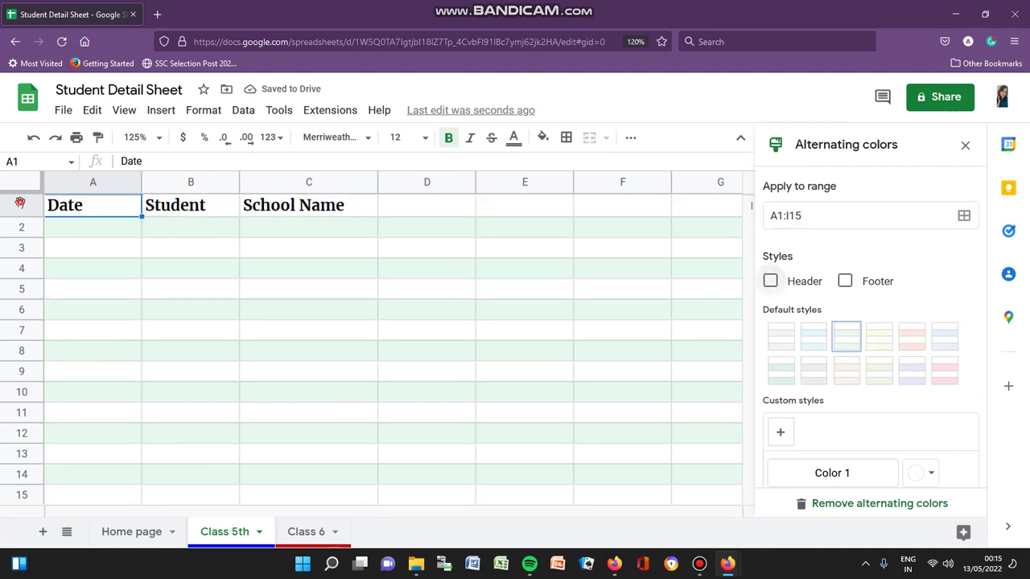
left_click(771, 282)
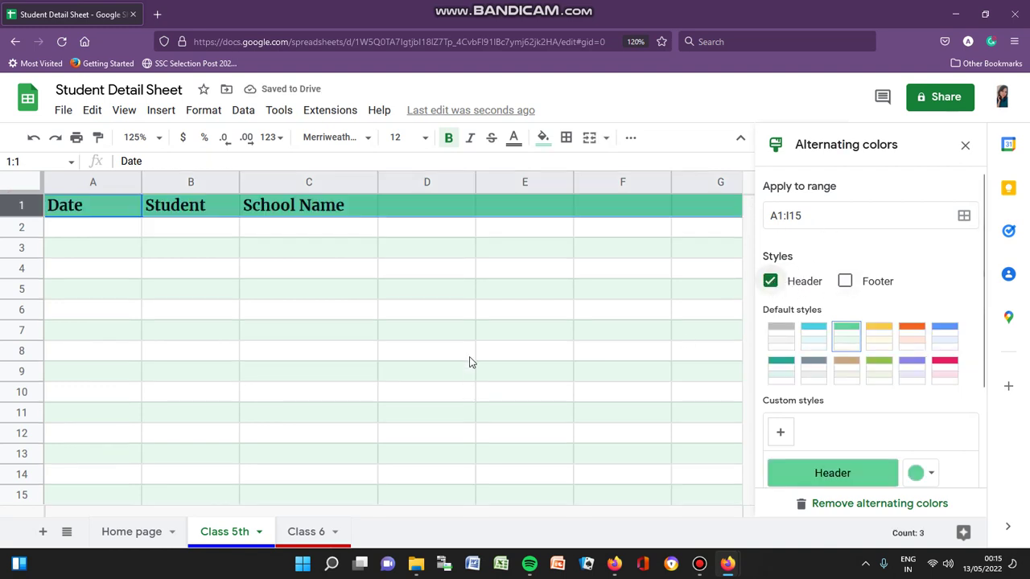
scroll(471, 362, "down", 2)
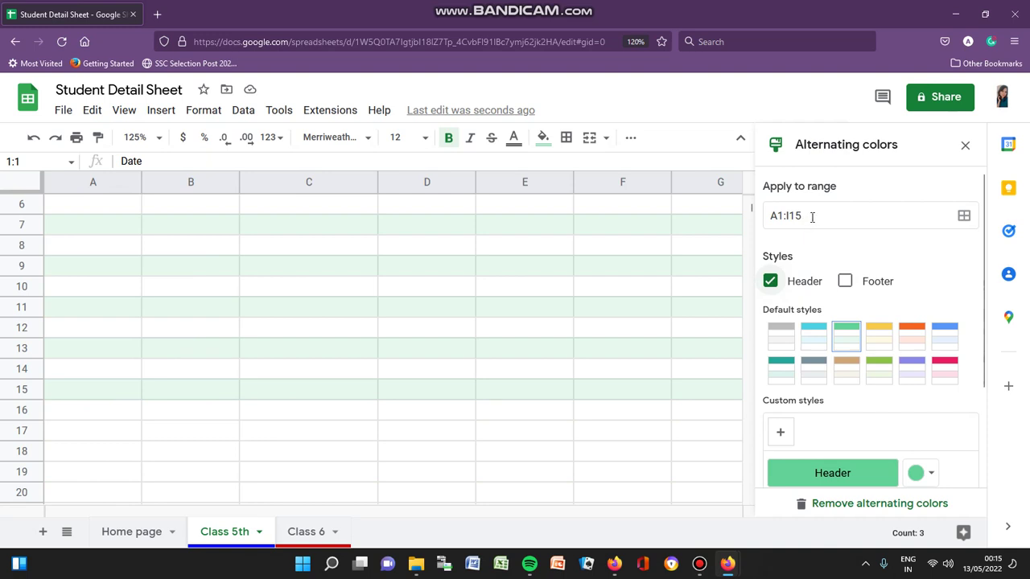
left_click(36, 393)
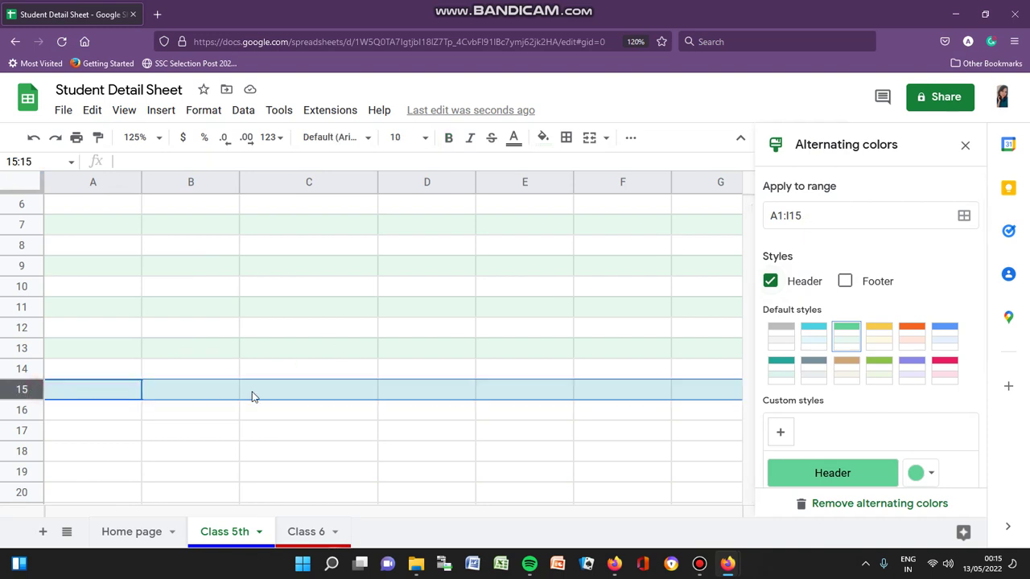
left_click(845, 281)
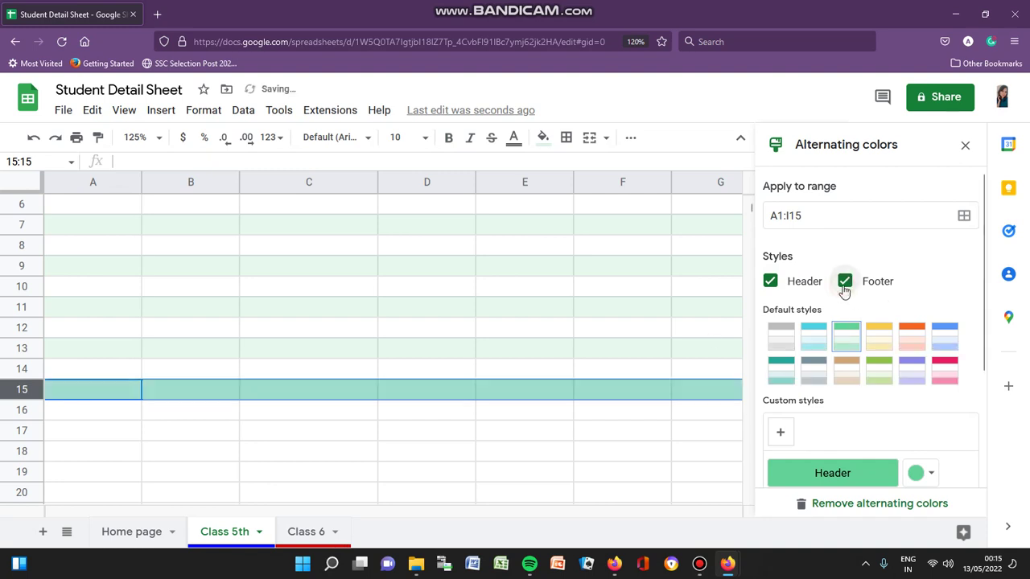
left_click(444, 371)
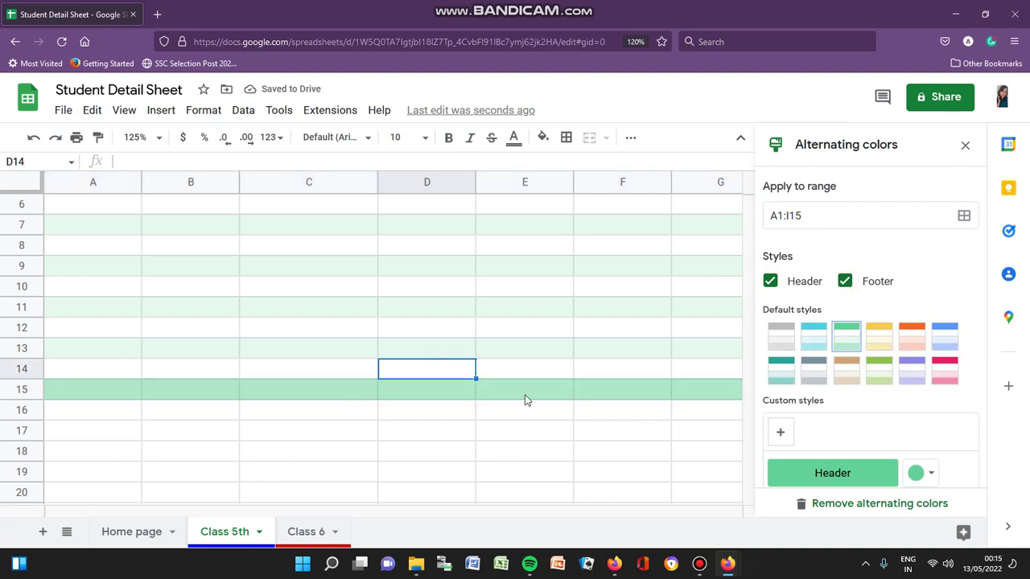
Try the light green, purple and yellow default styles with header and footer on the range A1:I15
left_click(876, 366)
left_click(910, 374)
scroll(694, 347, "up", 2)
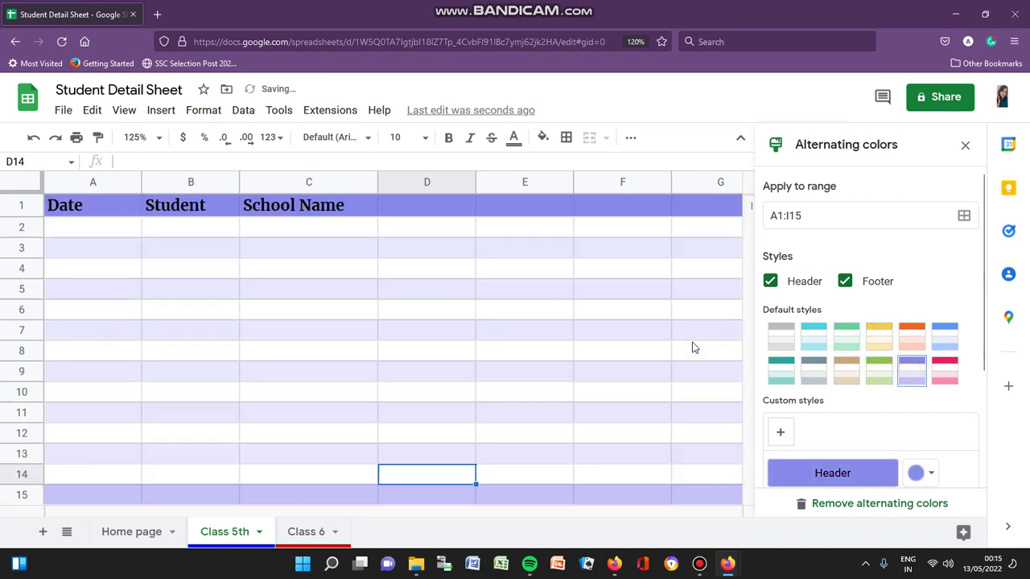
scroll(694, 347, "down", 2)
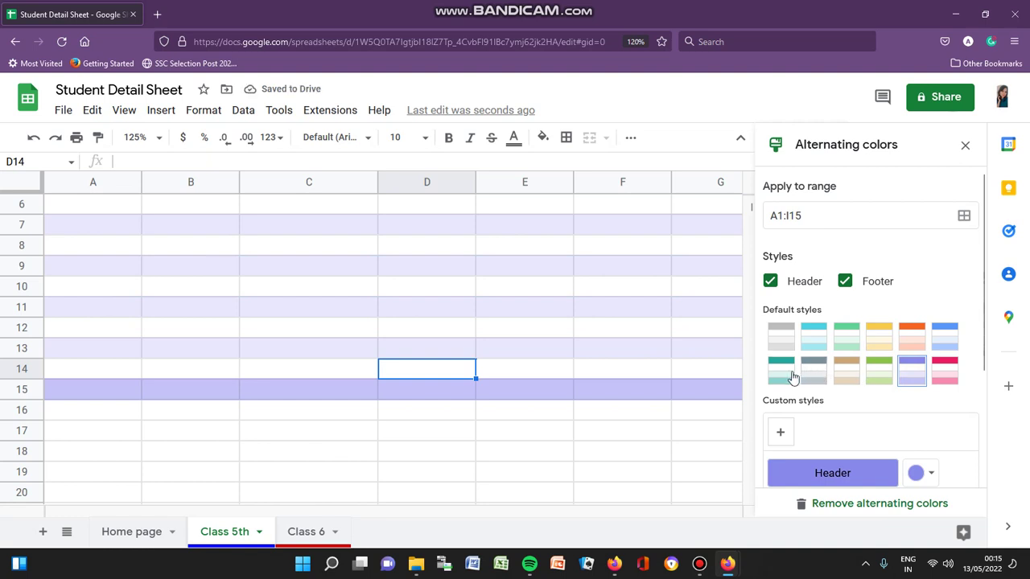
left_click(879, 344)
scroll(530, 328, "up", 2)
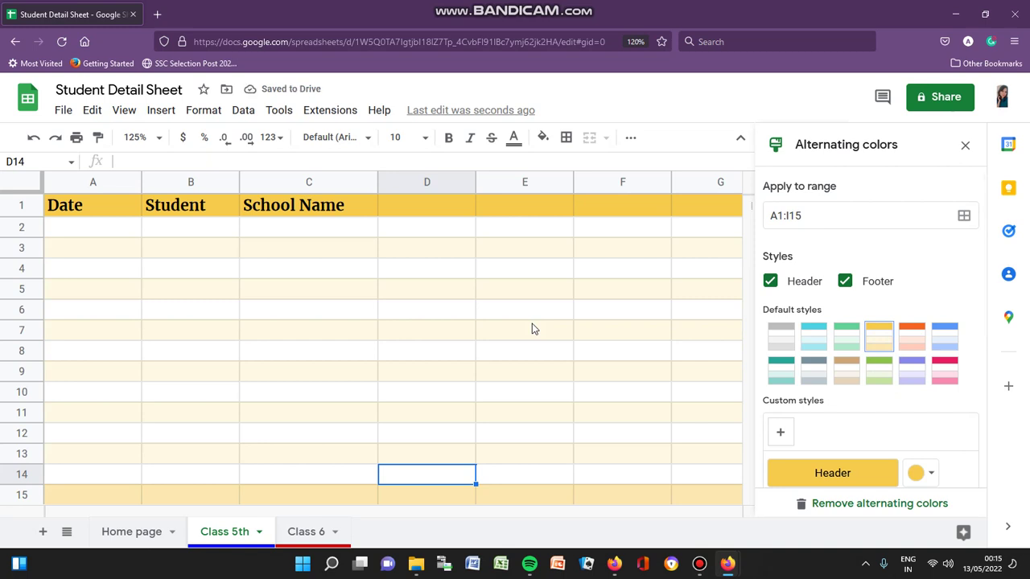
Try bright yellow as Color 2 of the alternating colors on A1:I15 and undo it
scroll(893, 351, "down", 2)
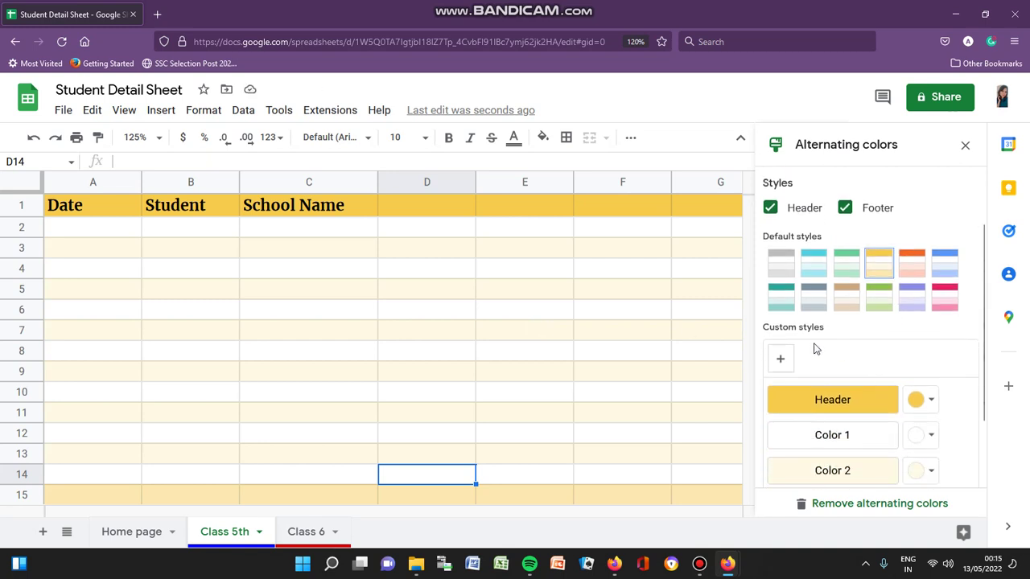
scroll(817, 344, "down", 2)
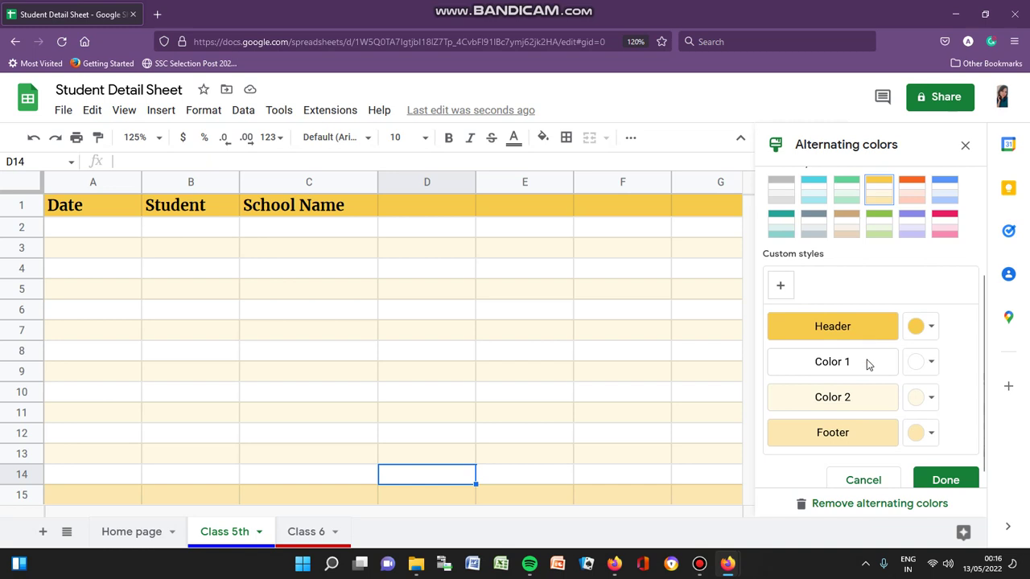
scroll(859, 441, "down", 1)
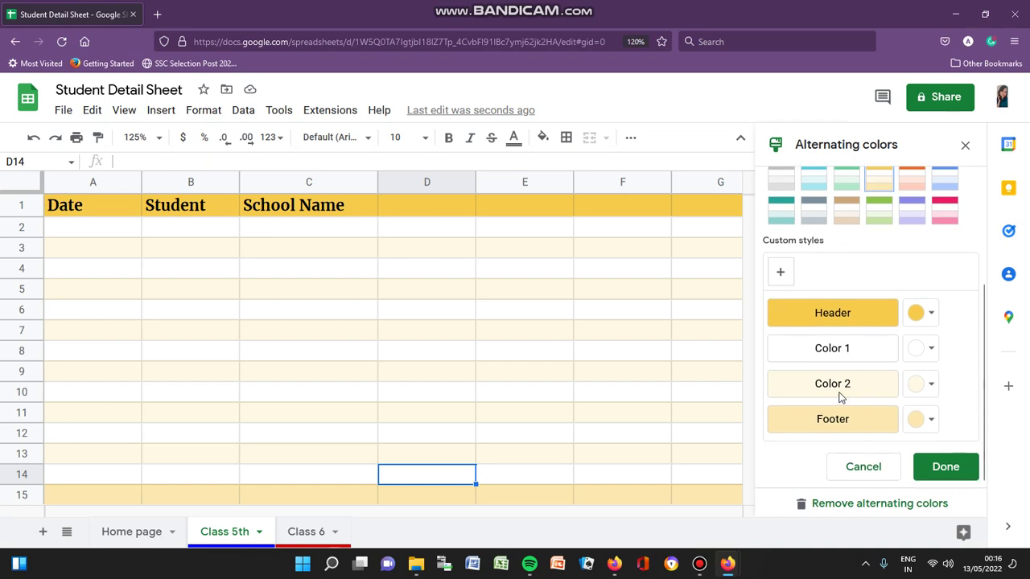
left_click(931, 387)
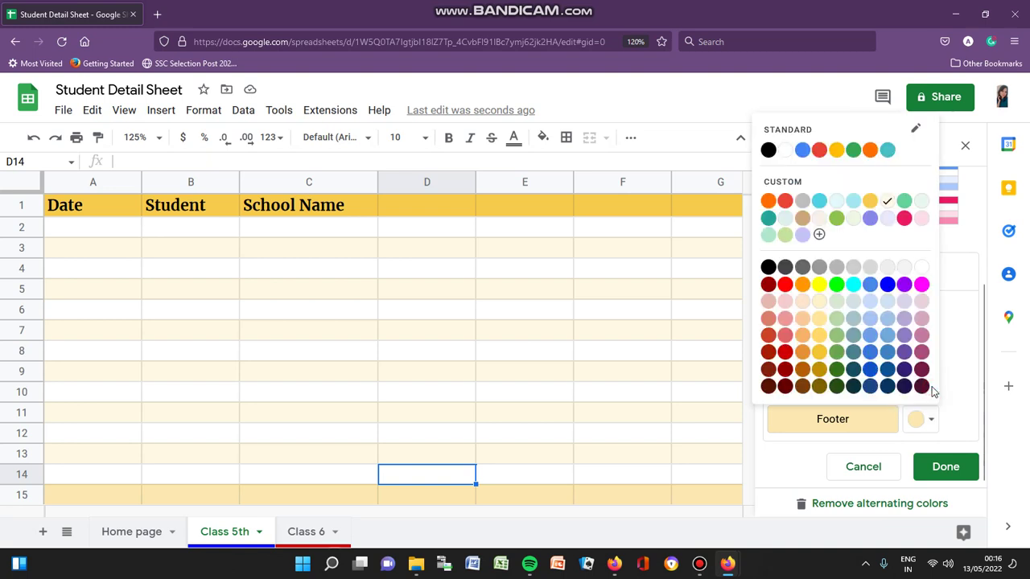
left_click(821, 285)
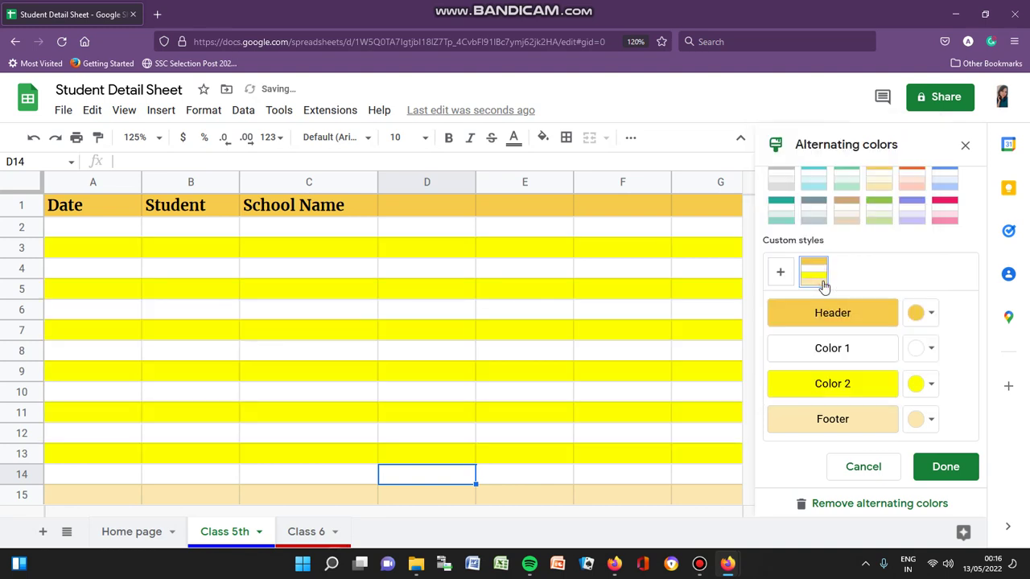
left_click(32, 138)
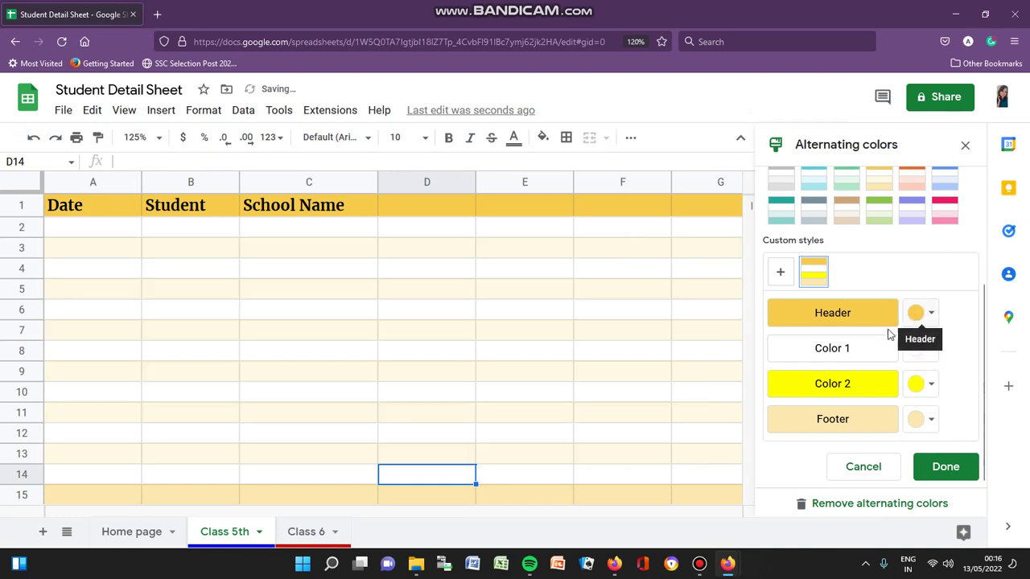
Try light yellow as Color 1 of the custom style and undo the change on the sheet
left_click(927, 348)
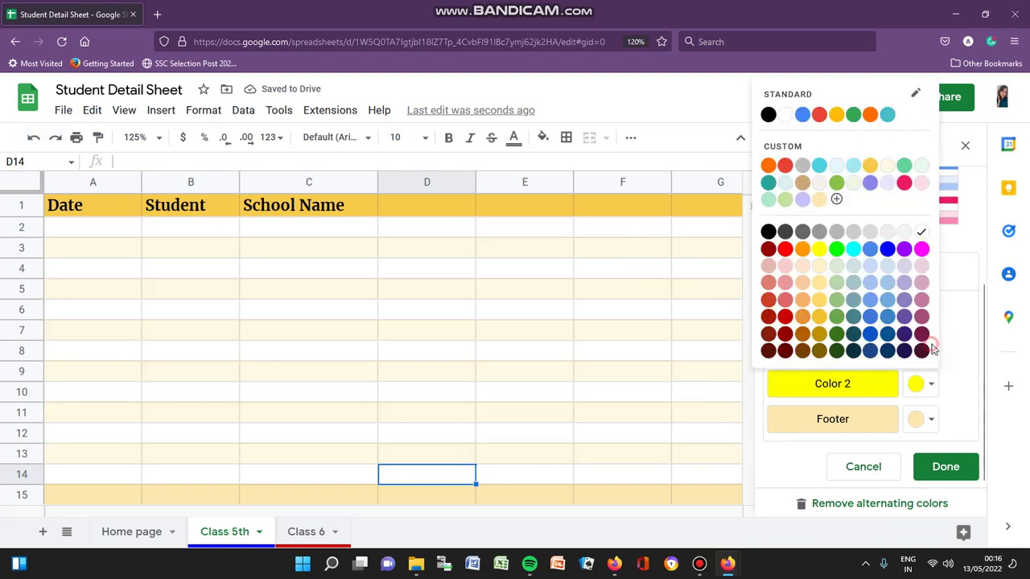
left_click(821, 283)
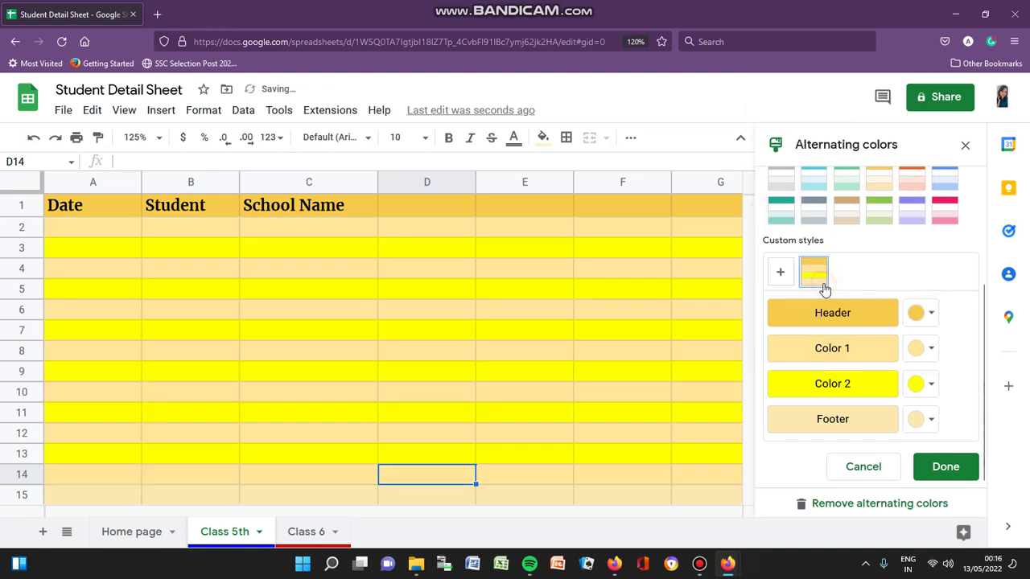
left_click(36, 137)
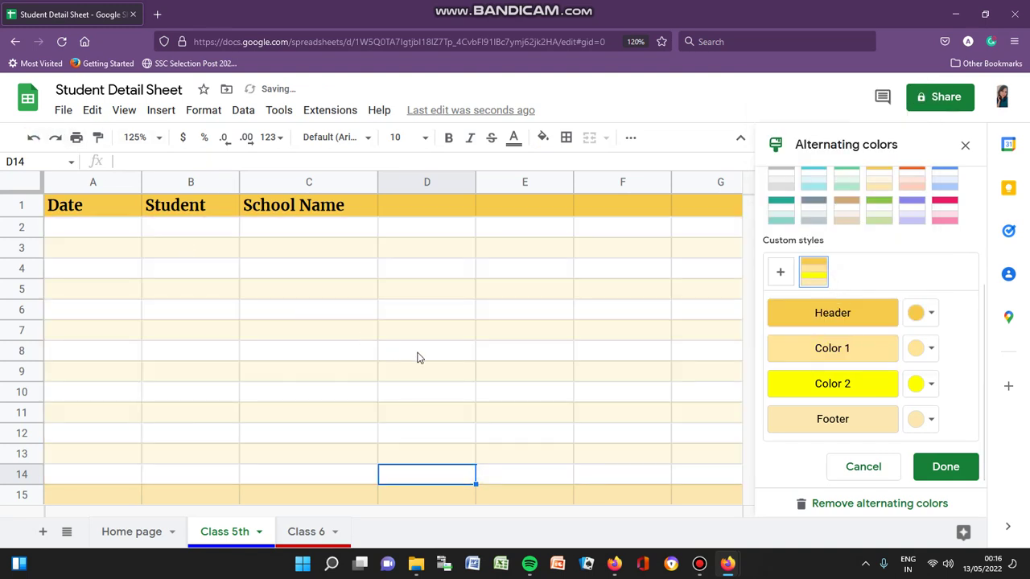
Add two more custom styles with the same yellow colors, undoing the yellow default style on the sheet in between
scroll(939, 298, "up", 3)
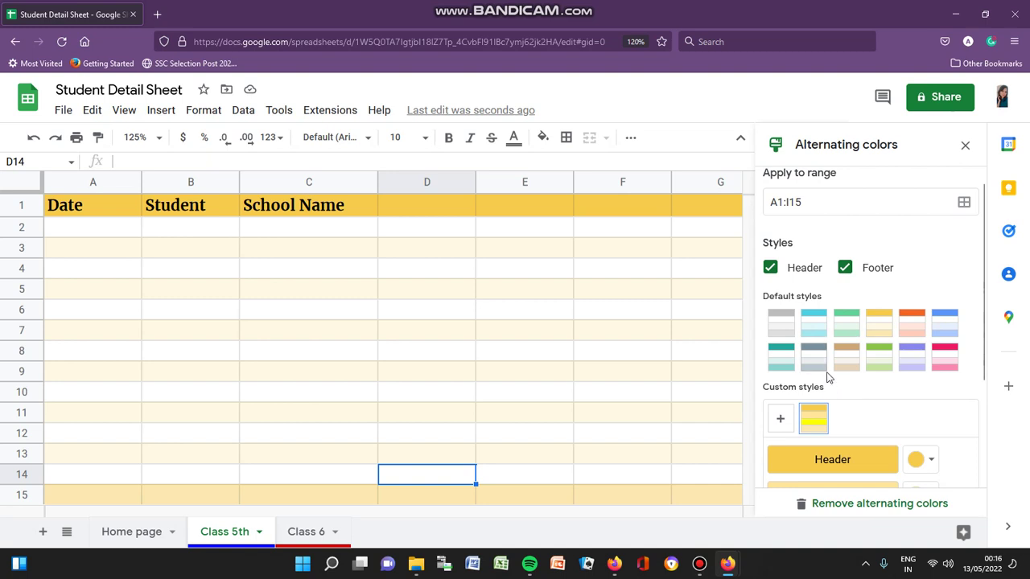
scroll(829, 377, "down", 1)
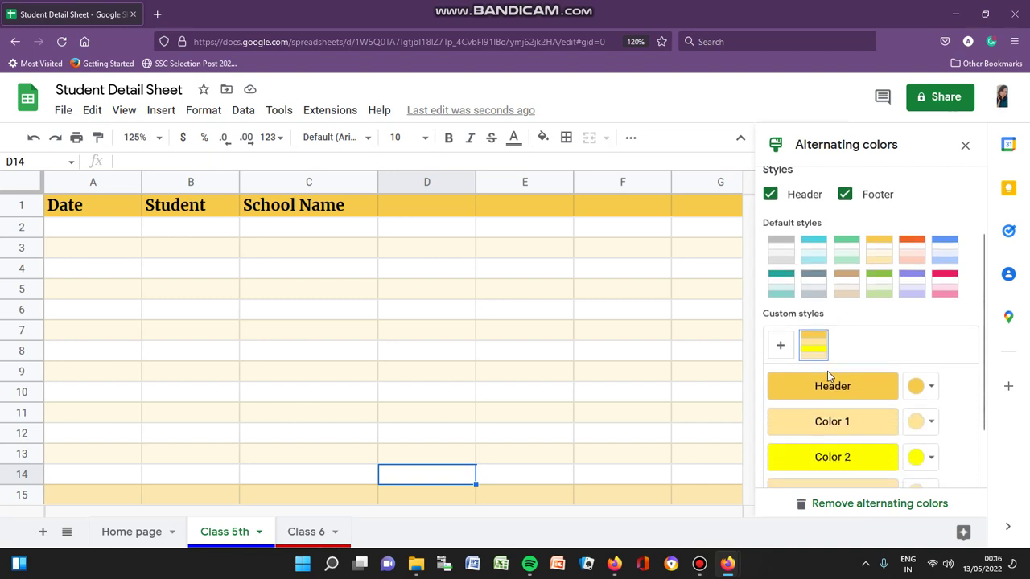
left_click(780, 348)
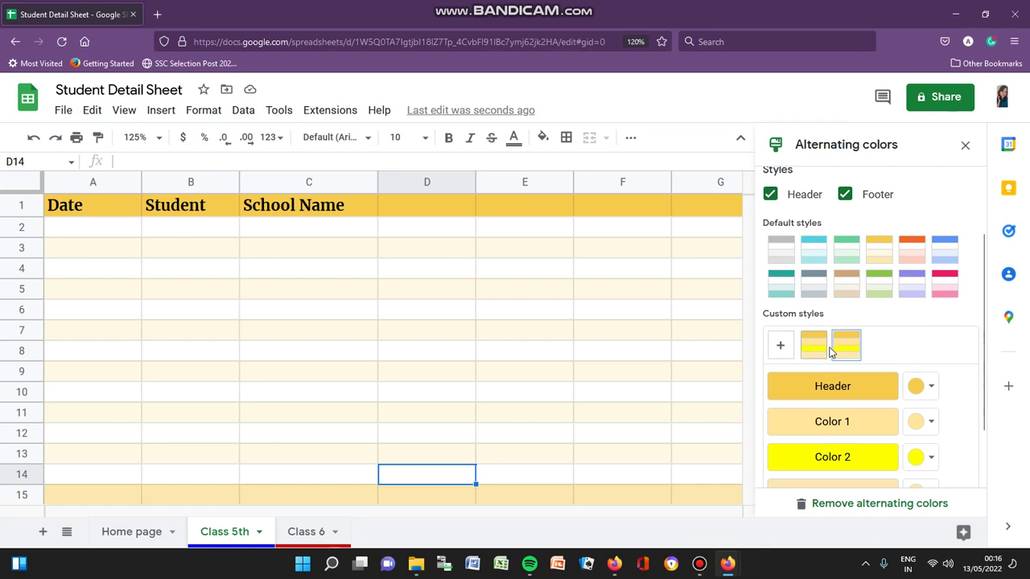
left_click(34, 141)
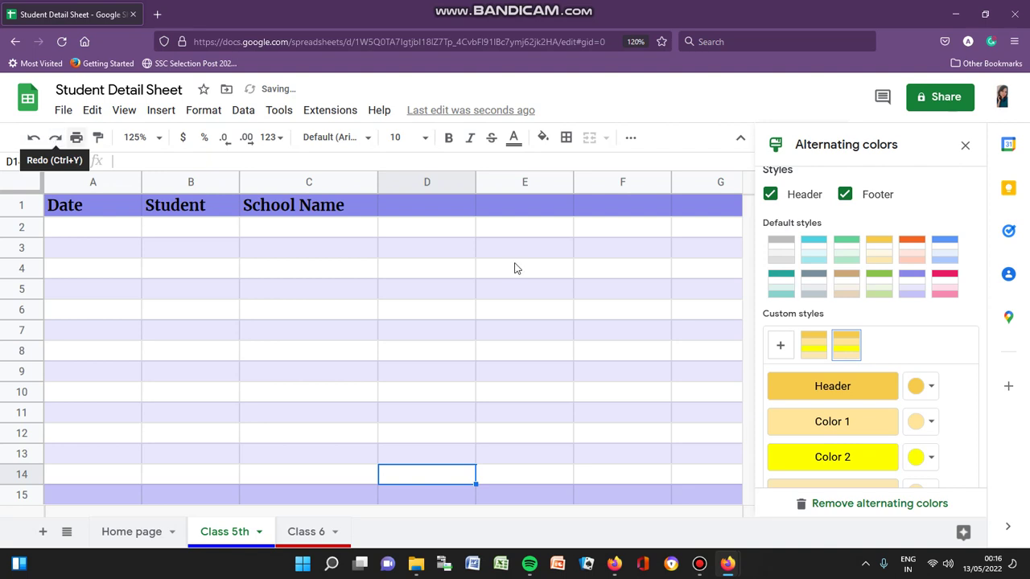
left_click(781, 348)
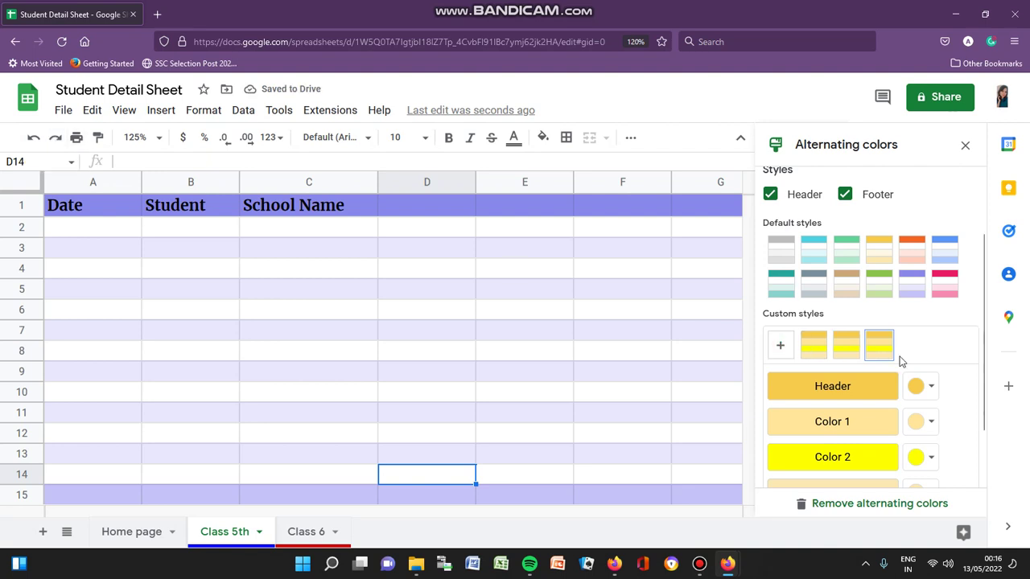
Remove the existing alternating colors and apply new alternating colors to the range A1:I30
left_click(841, 505)
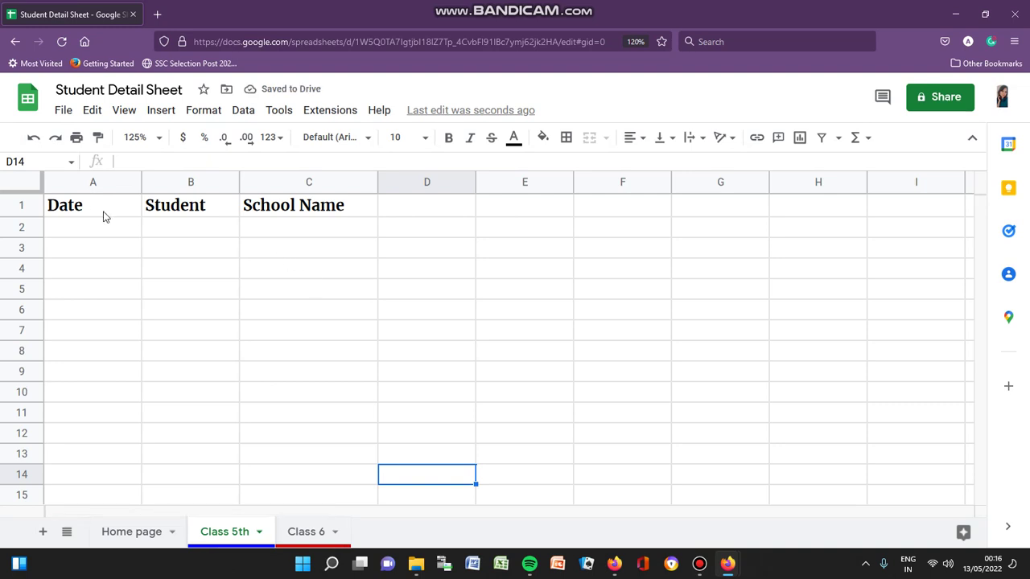
left_click_drag(103, 215, 954, 543)
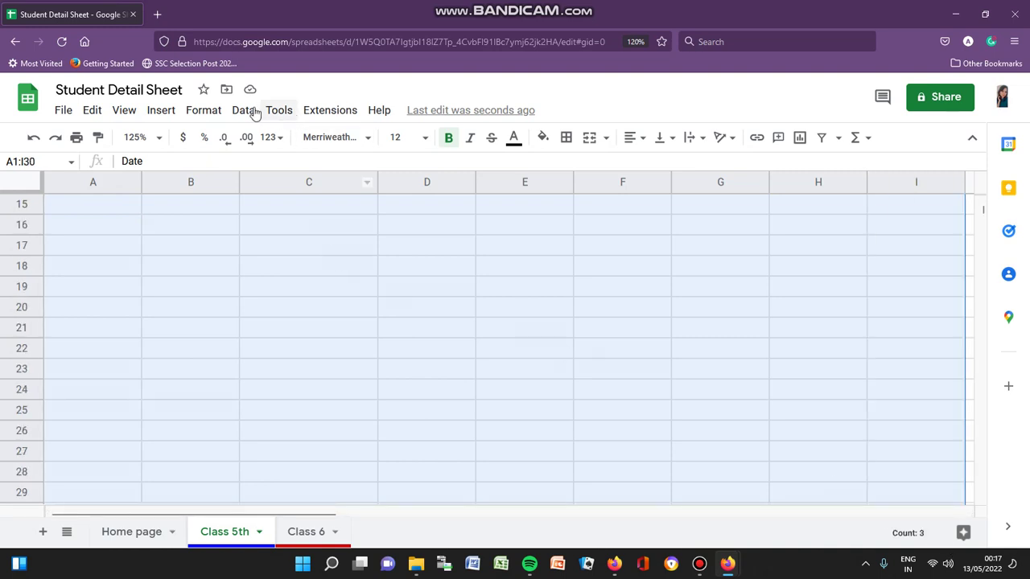
left_click(204, 114)
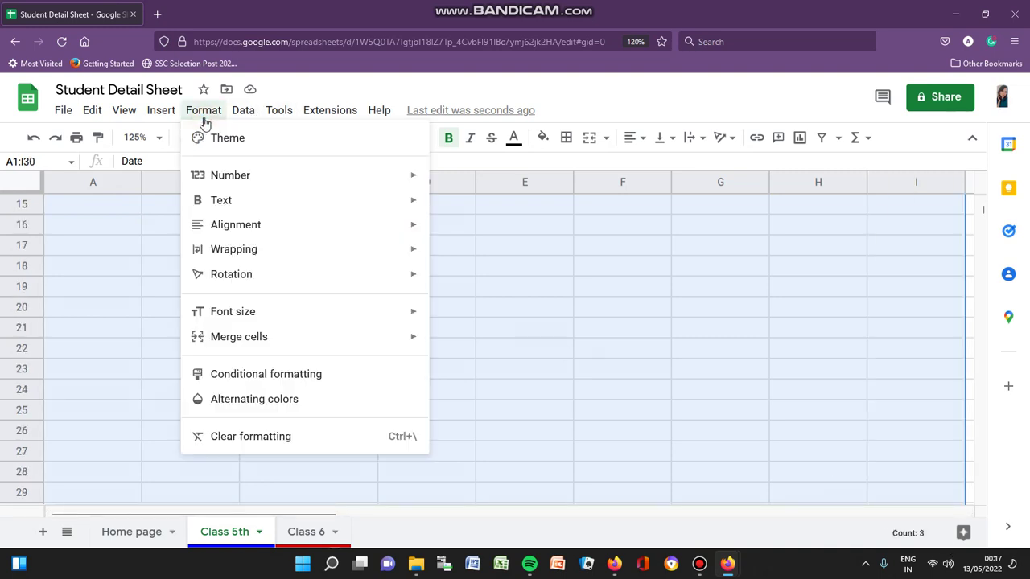
left_click(202, 399)
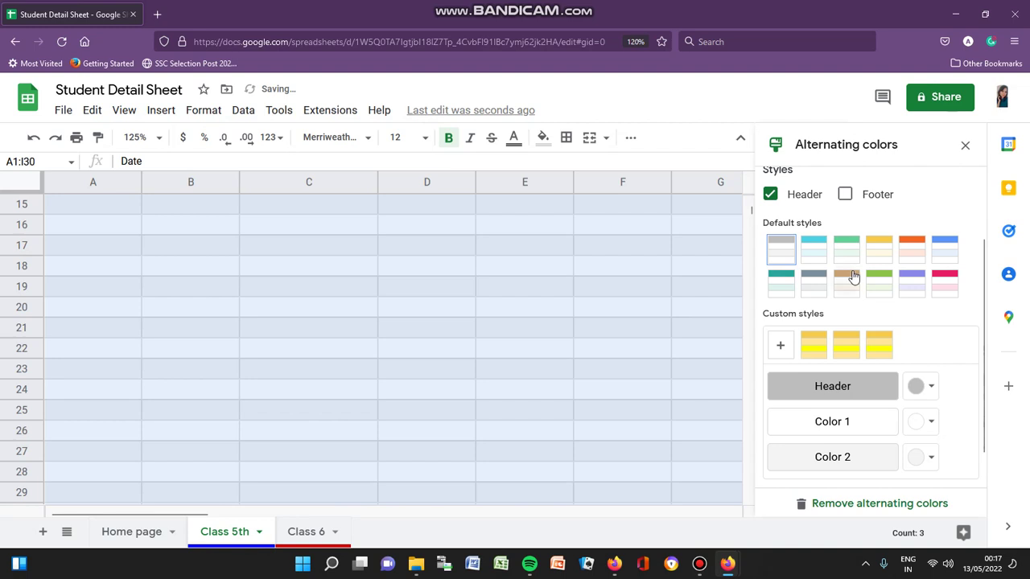
Set the header color to orange and Color 1 to light yellow for the range A1:I30
left_click(932, 388)
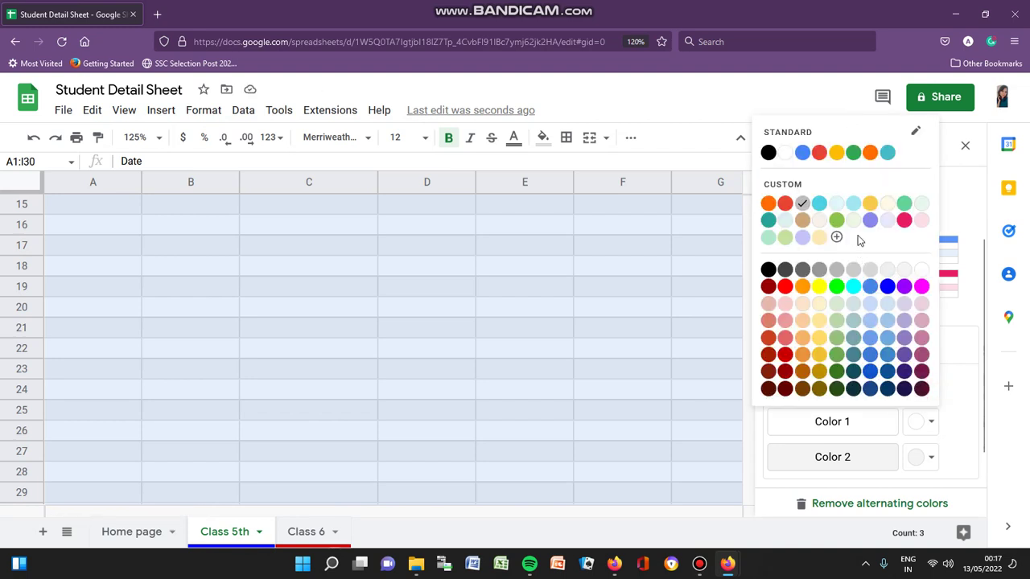
left_click(769, 204)
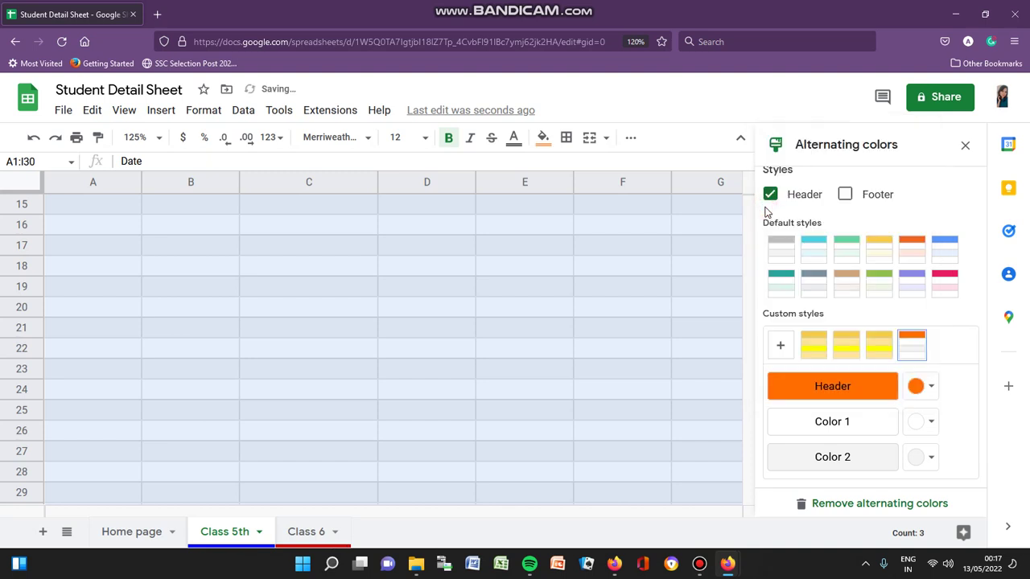
left_click(923, 424)
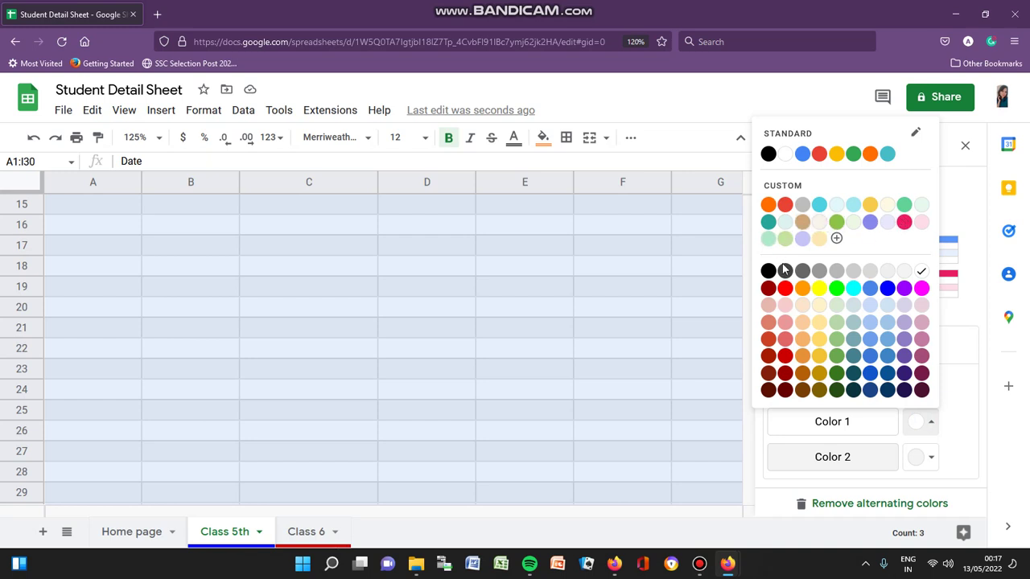
left_click(820, 322)
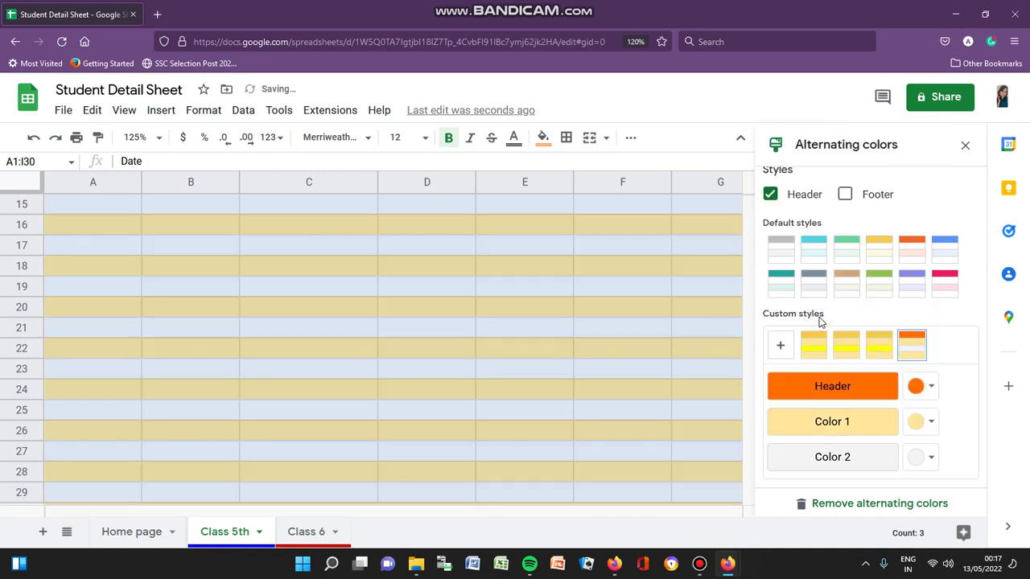
scroll(605, 322, "up", 5)
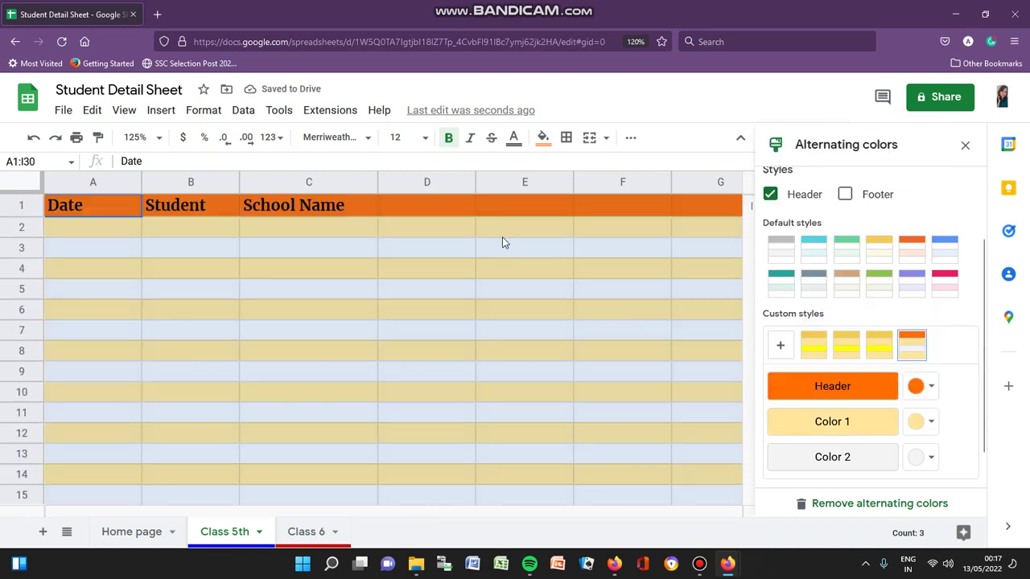
Change Color 1 to a paler cream yellow and set Color 2 to light pink in the orange-header custom style
left_click(922, 421)
left_click(822, 311)
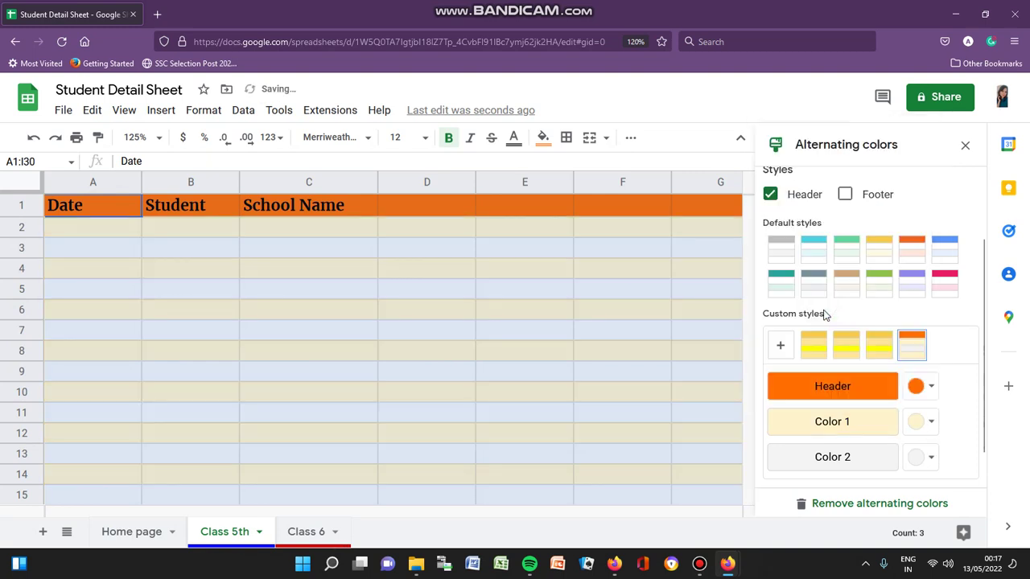
left_click(927, 461)
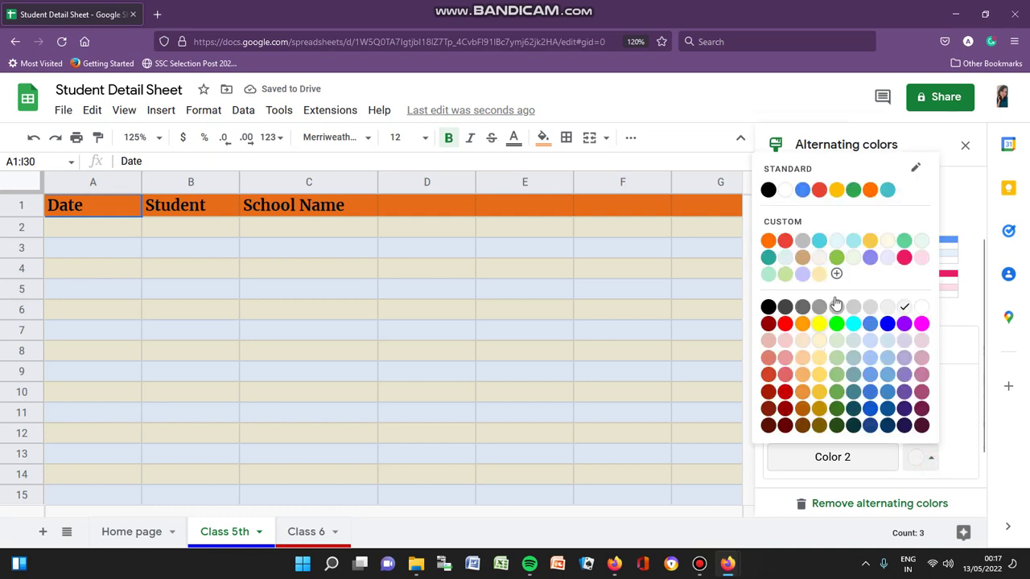
left_click(922, 343)
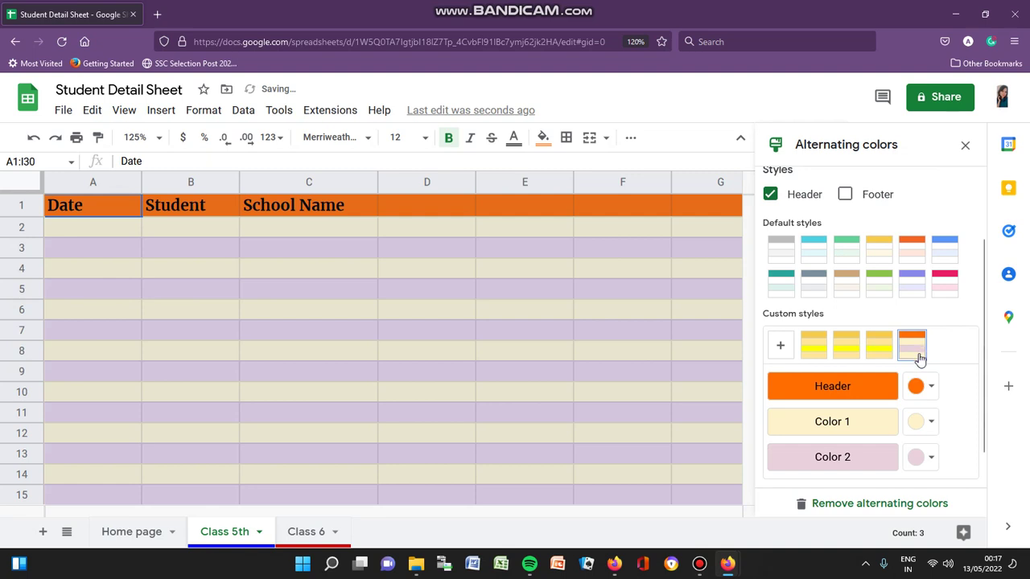
Add a footer to the orange-header custom style, set its color to light green, and finish the alternating colors for A1:I30
left_click(844, 195)
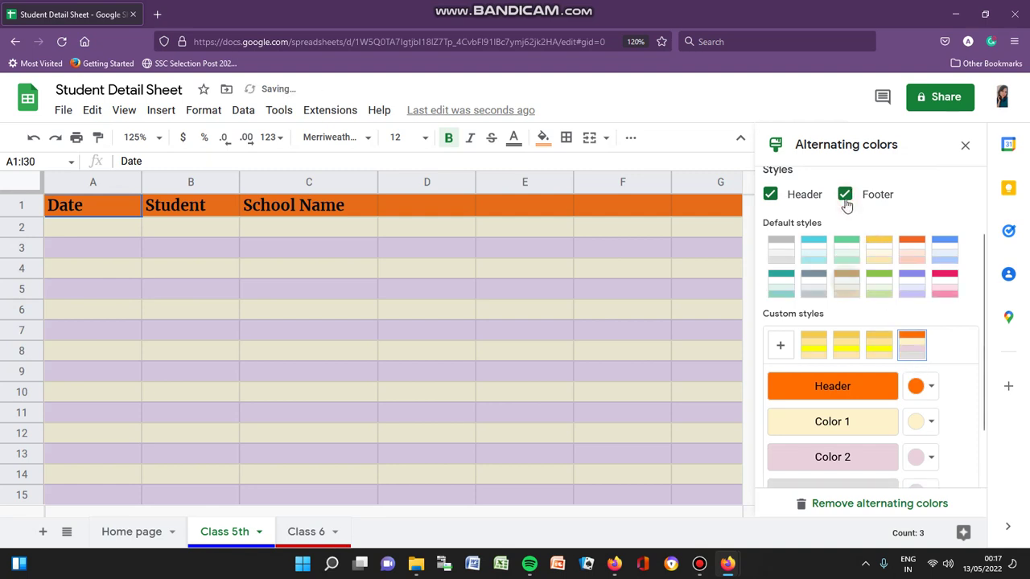
scroll(861, 338, "down", 2)
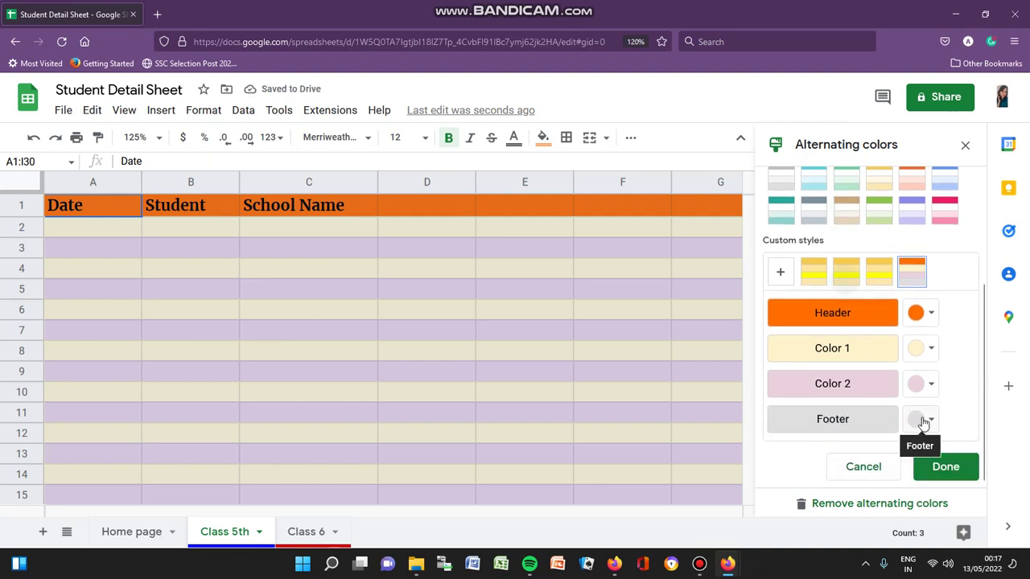
left_click(922, 419)
left_click(921, 388)
left_click(929, 419)
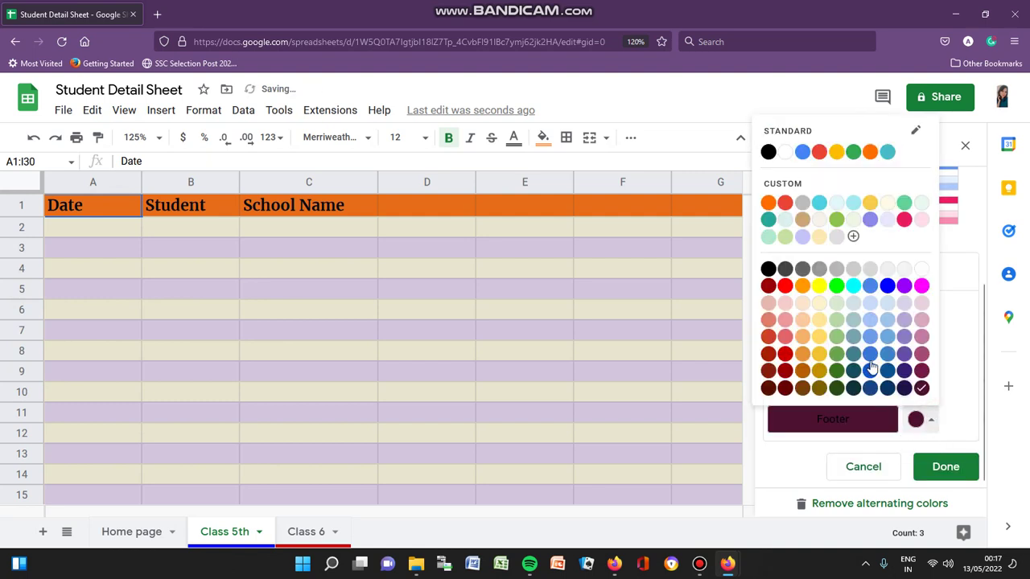
left_click(836, 336)
scroll(429, 366, "down", 7)
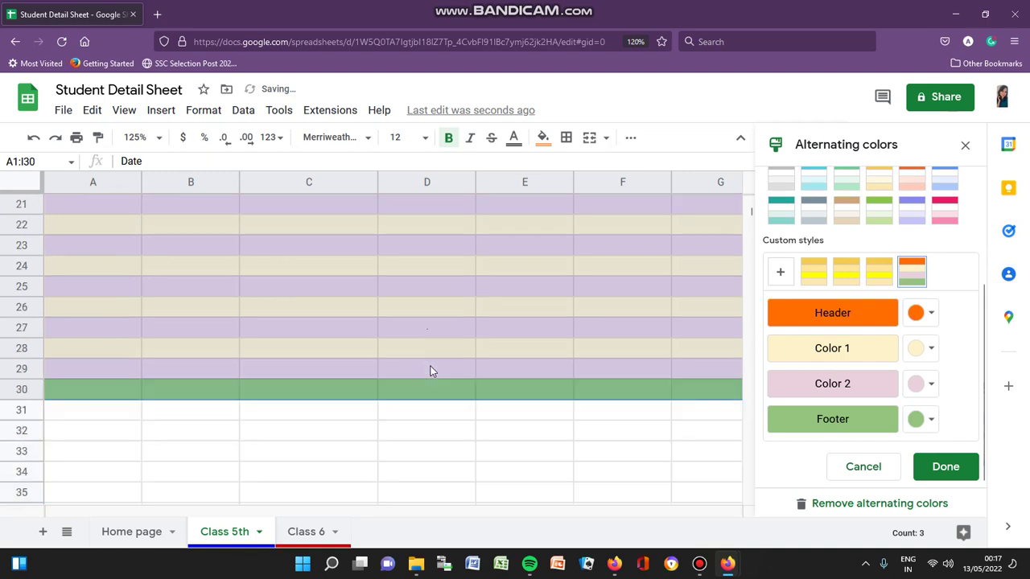
scroll(493, 400, "up", 7)
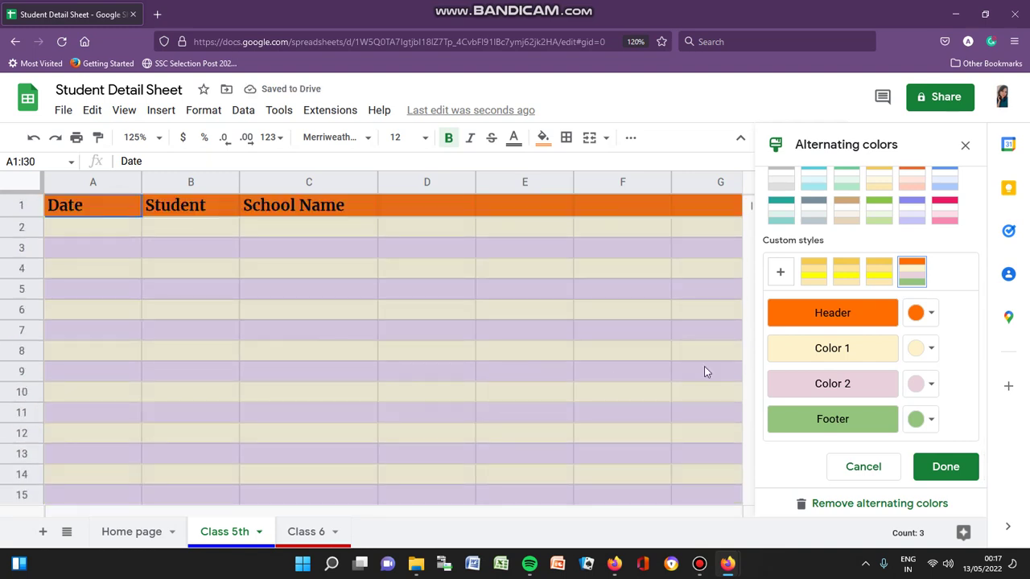
left_click(945, 467)
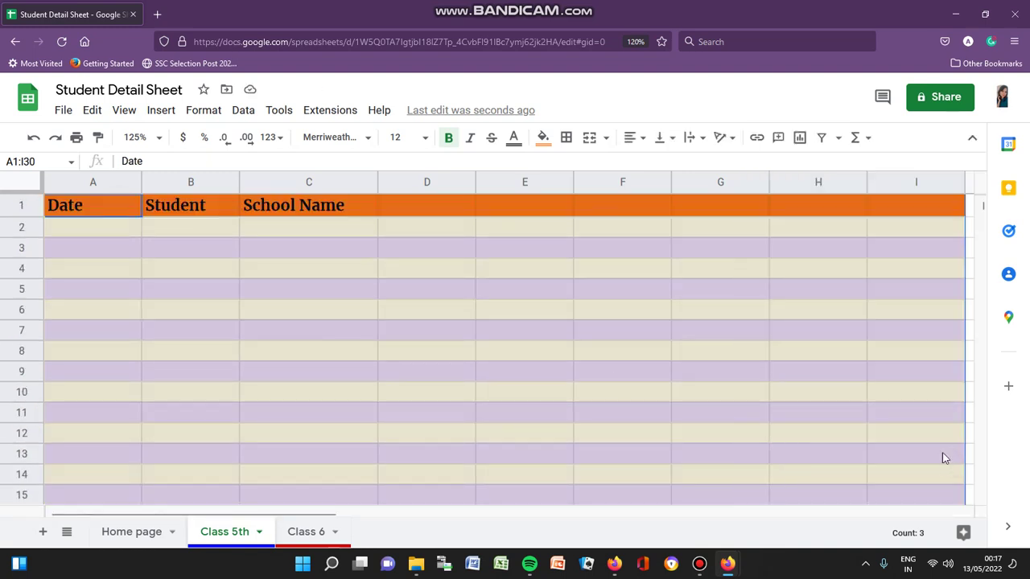
Undo the custom alternating color changes on the Class 5th sheet, going back as far as the purple style
left_click(34, 139)
left_click(42, 141)
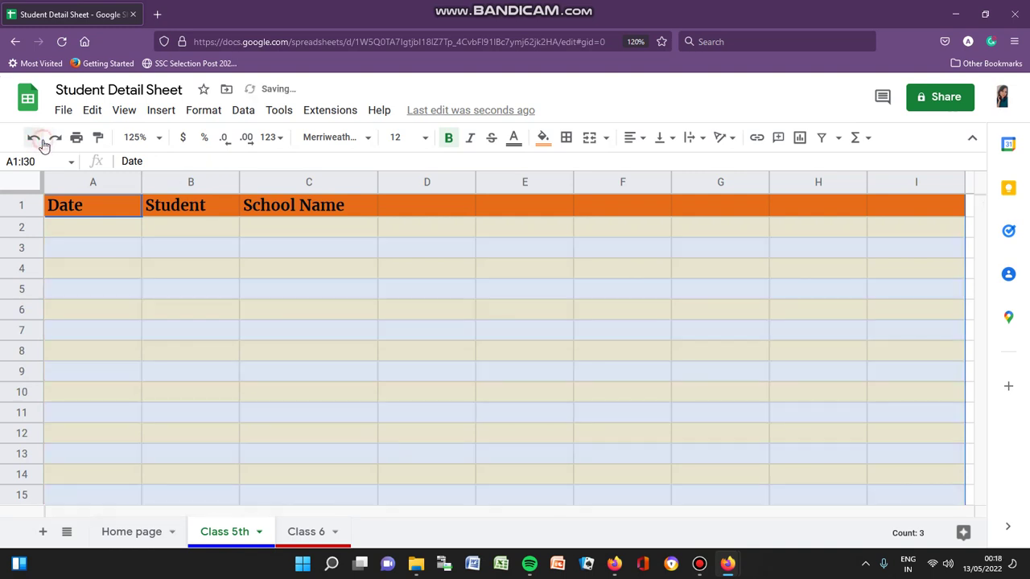
left_click(41, 141)
left_click(41, 141)
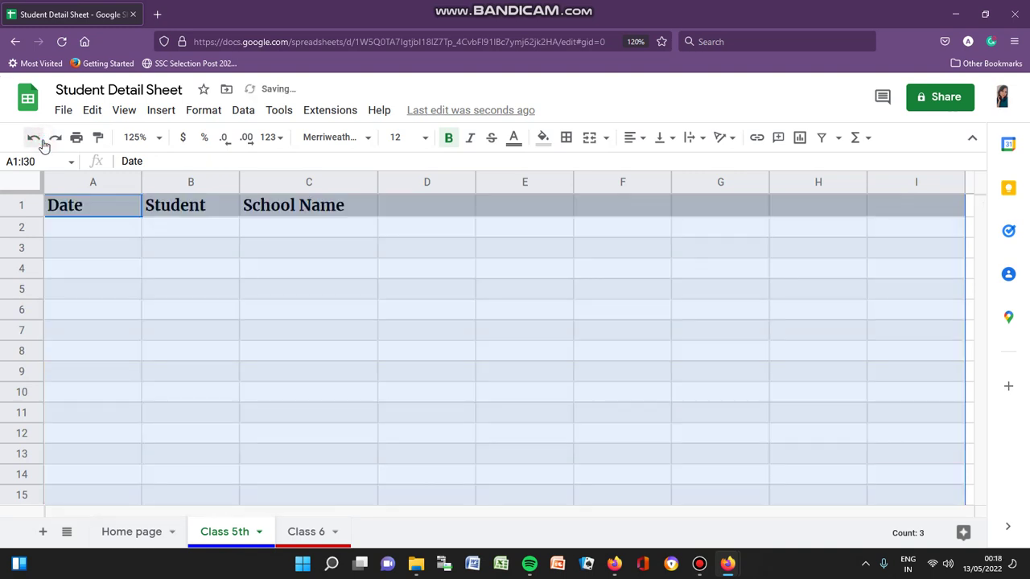
left_click(41, 141)
left_click(43, 142)
left_click(394, 350)
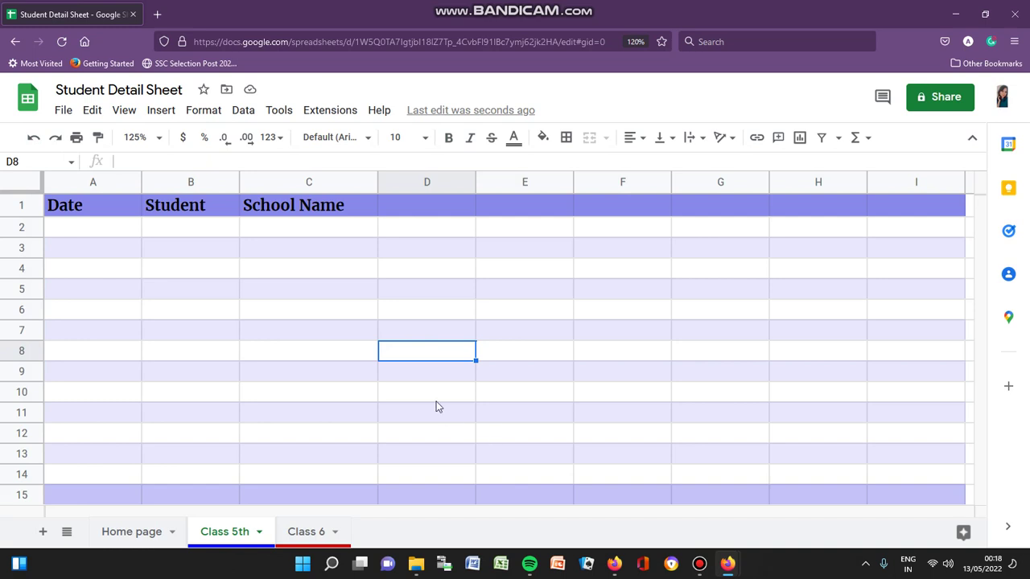
left_click(203, 111)
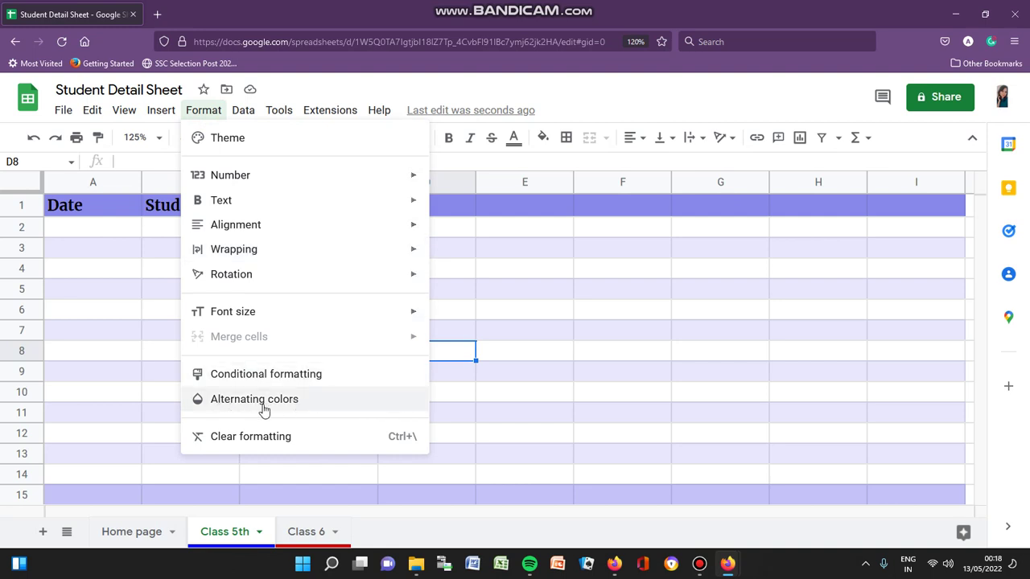
left_click(578, 317)
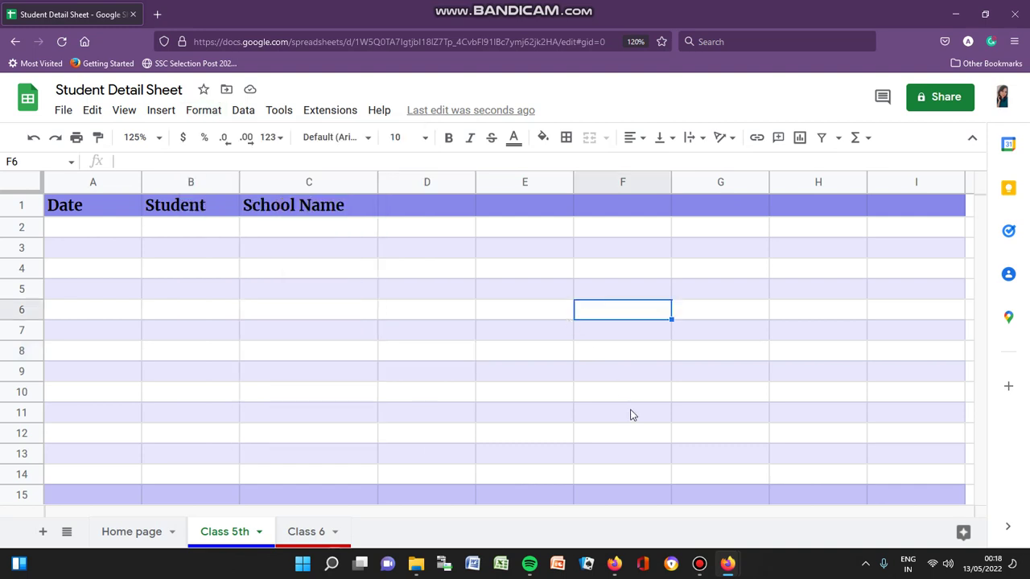
left_click(699, 563)
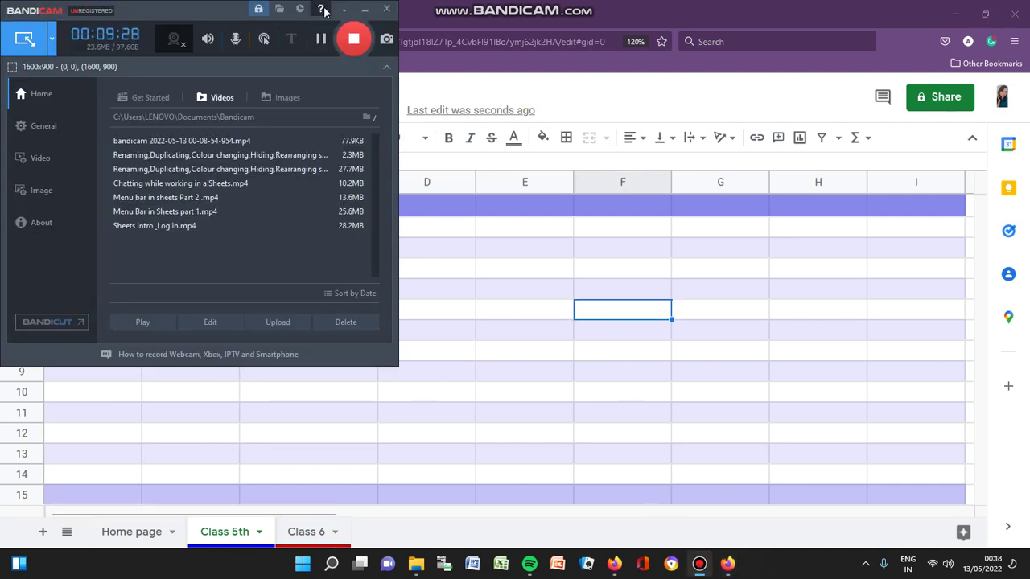